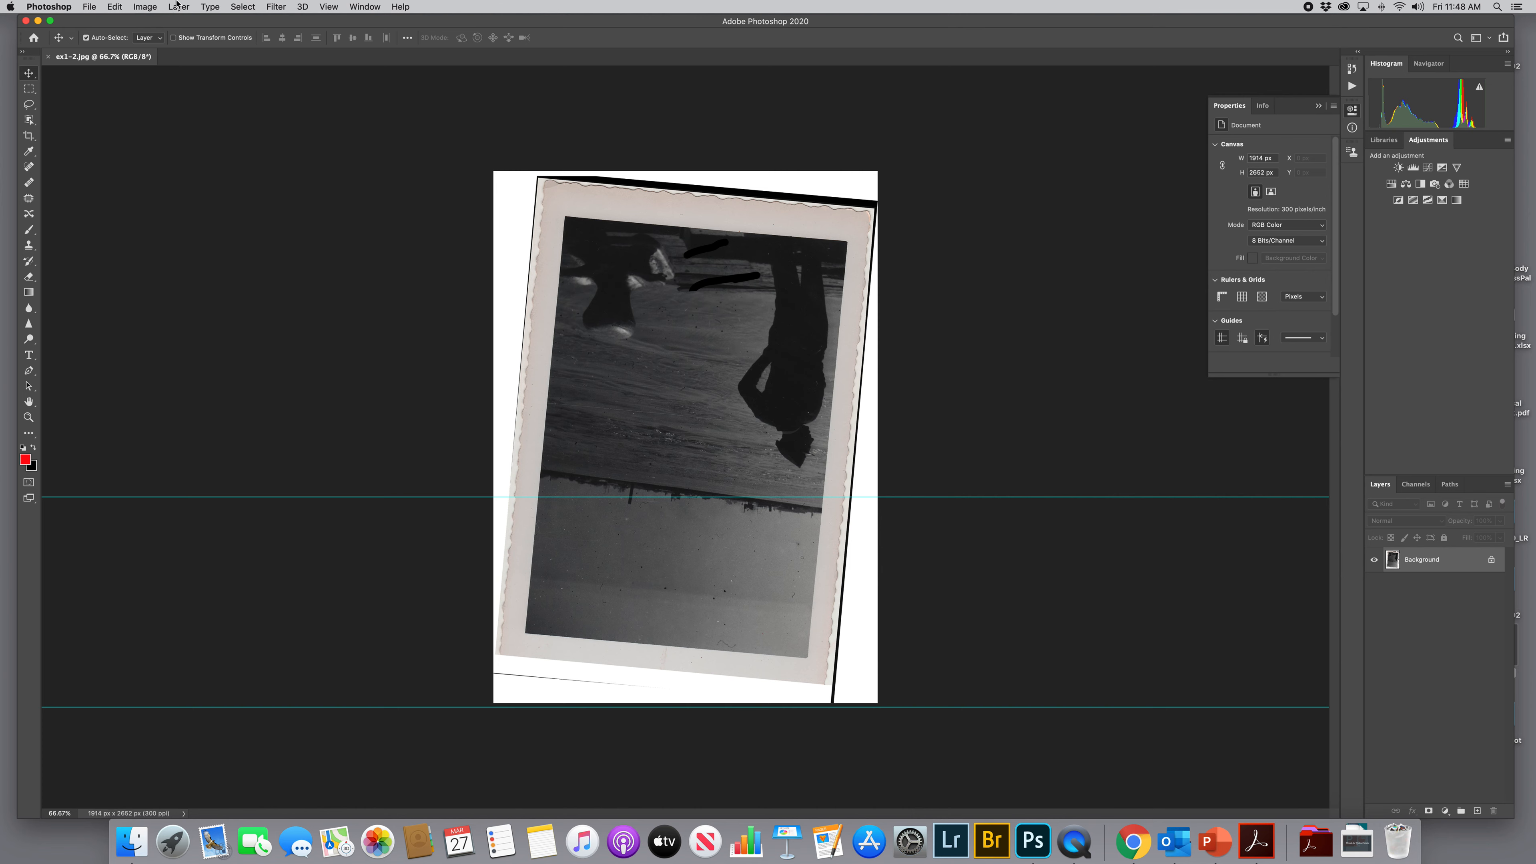
# Rotate the upside-down photo's canvas by 180°
pyautogui.click(143, 6)
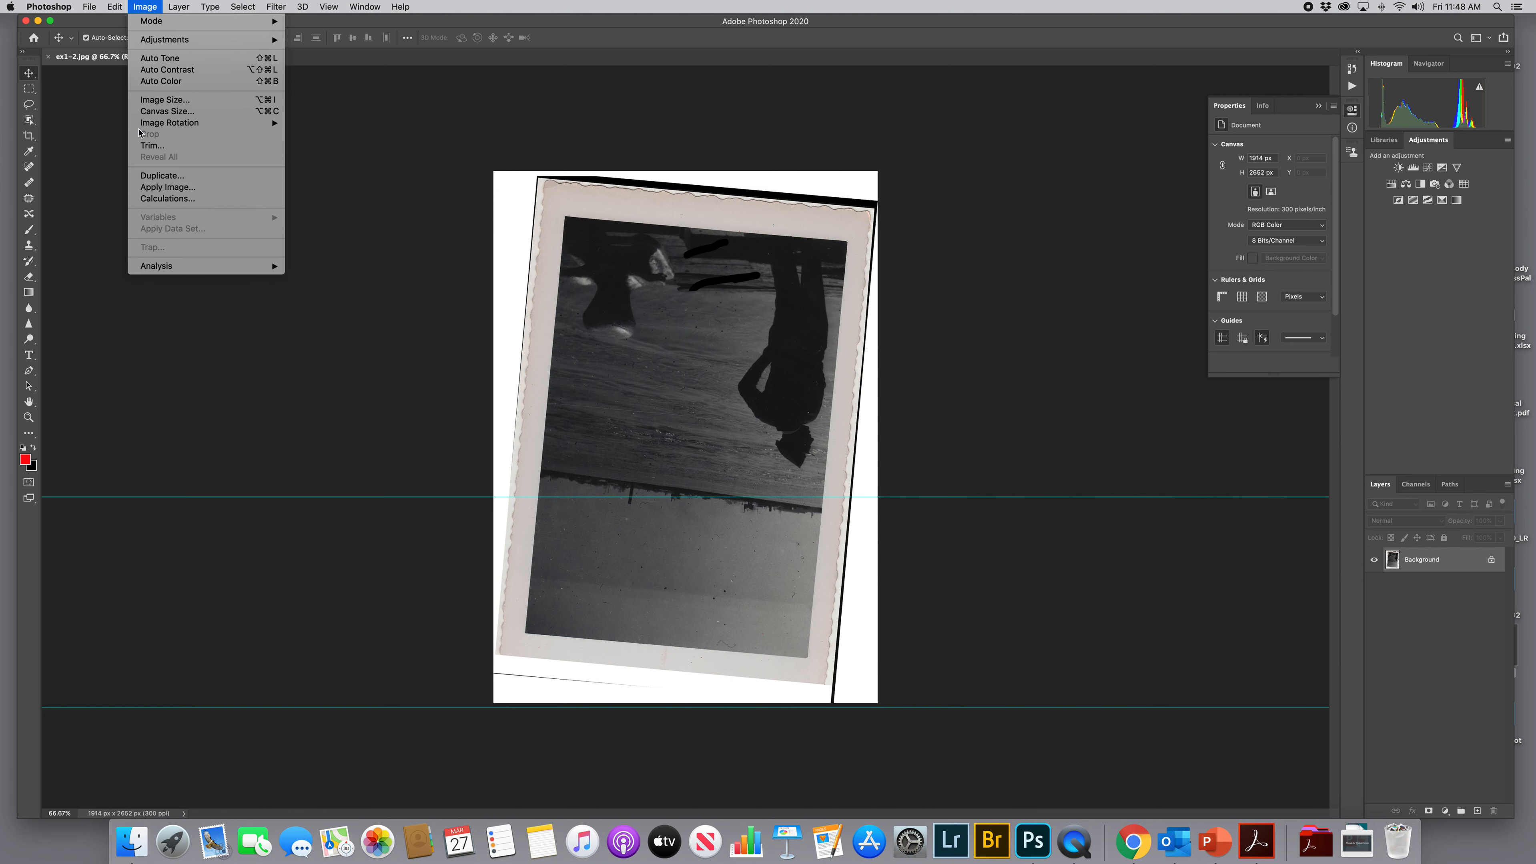
pyautogui.moveTo(140, 126)
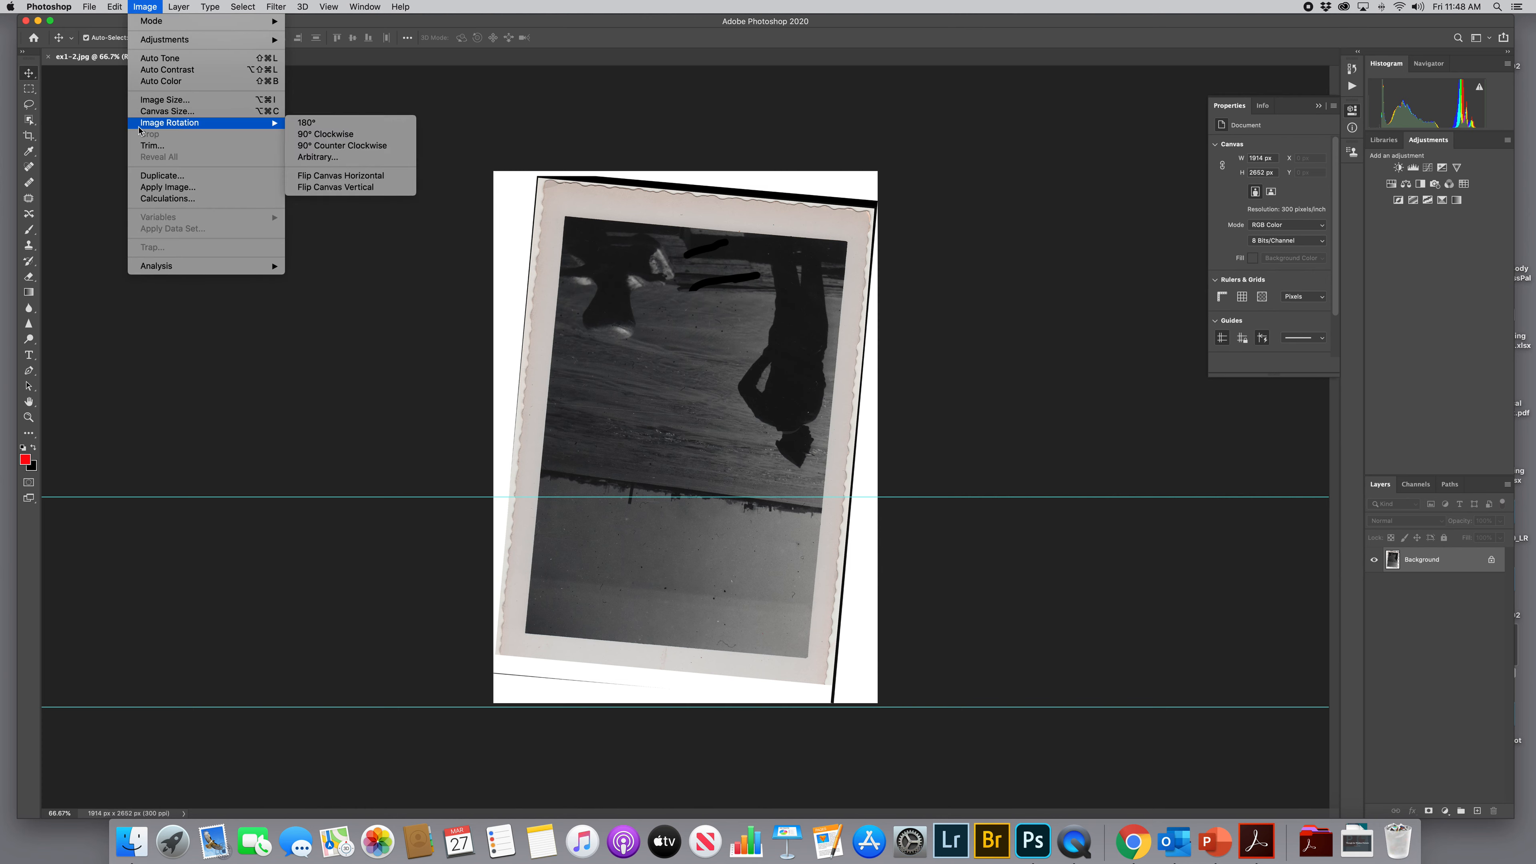
pyautogui.click(322, 123)
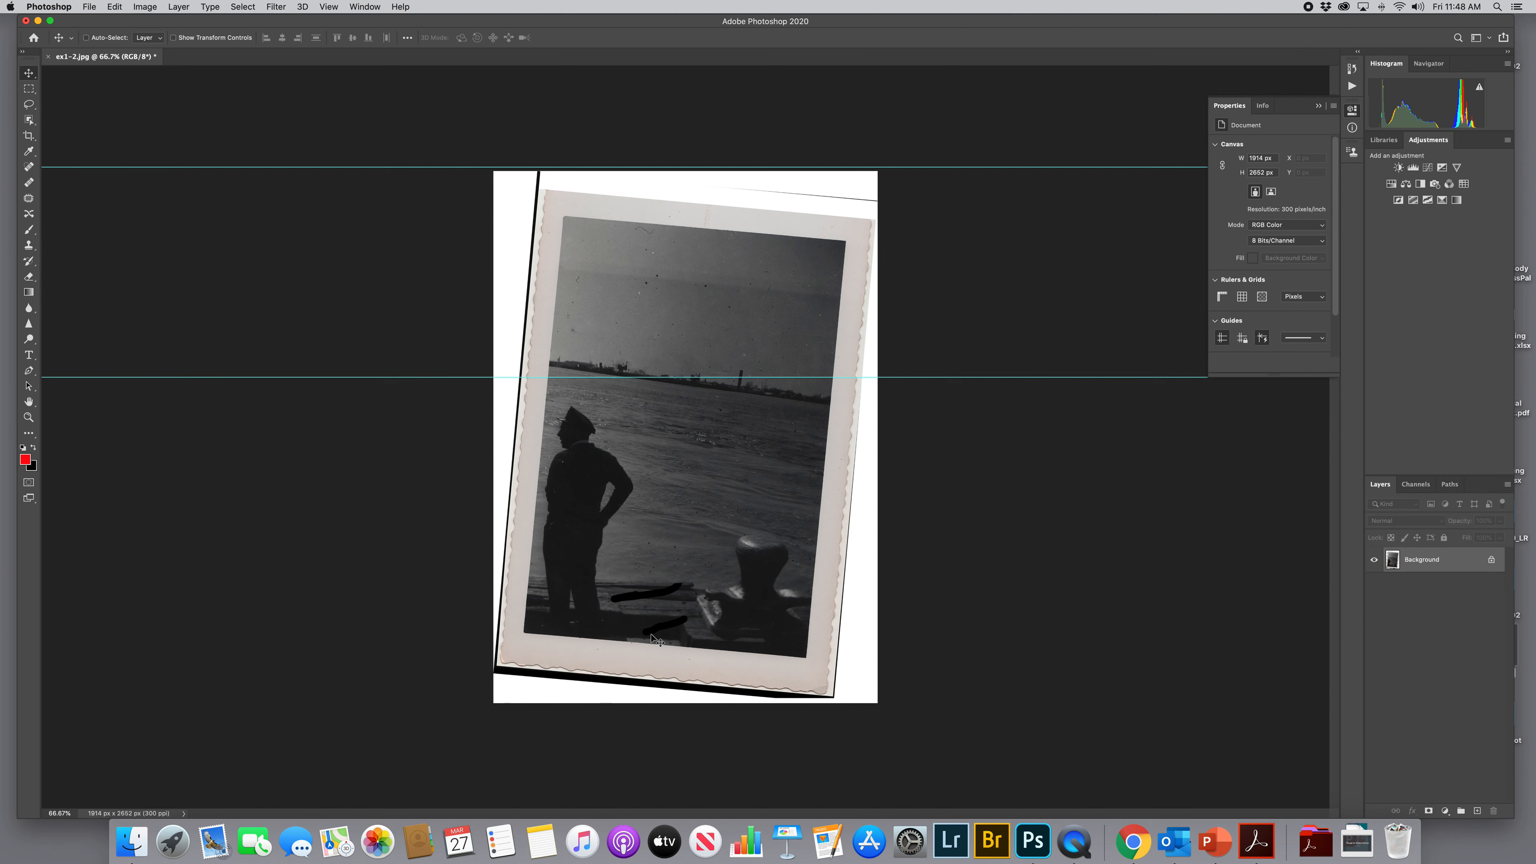
# Hide the guides and other extras, and show the rulers around the canvas
pyautogui.press('super+h')
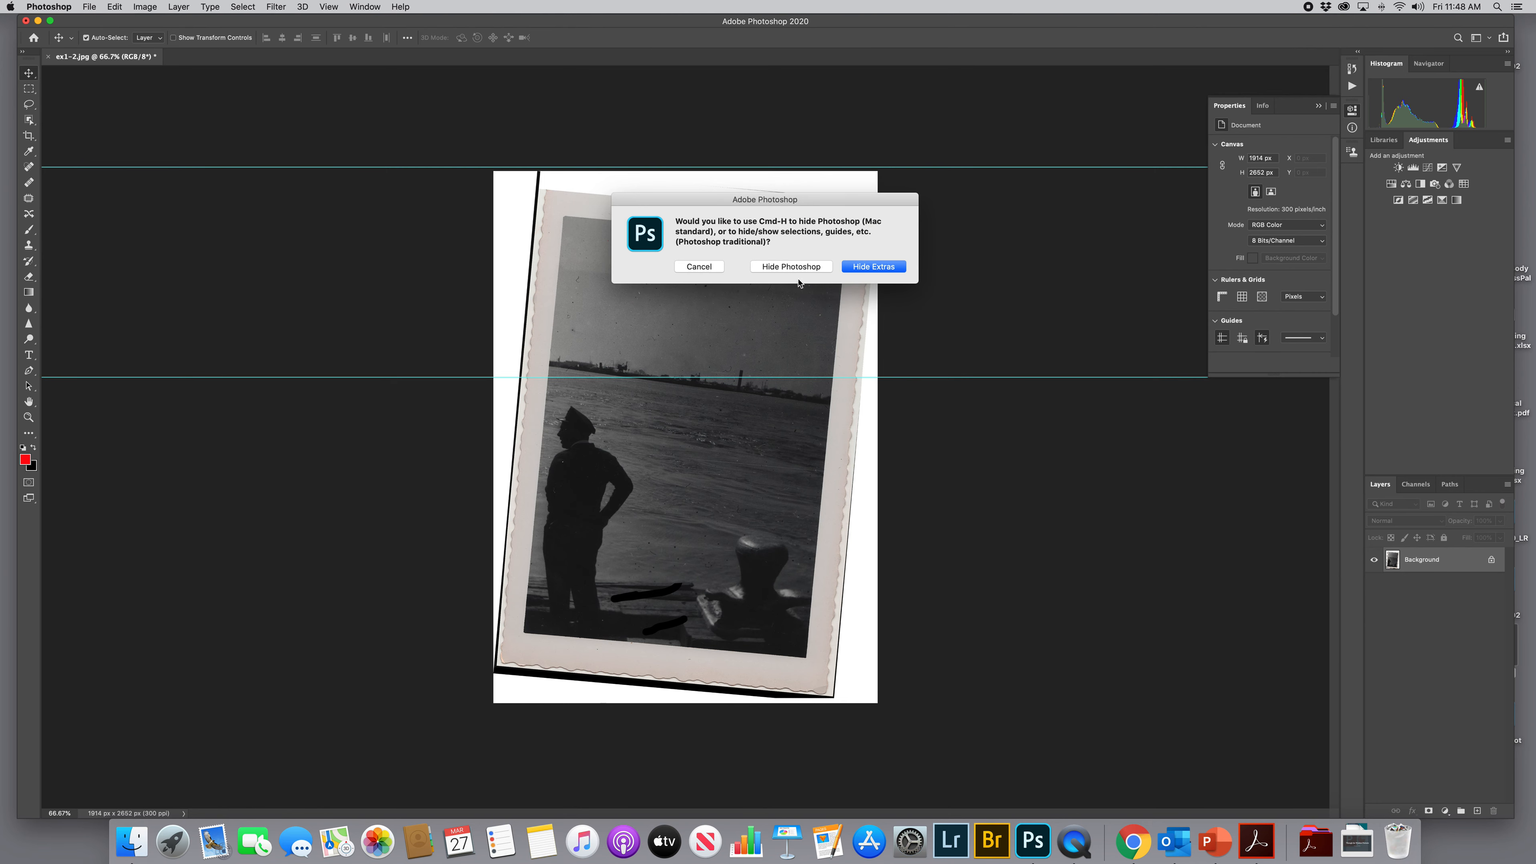
pyautogui.click(863, 267)
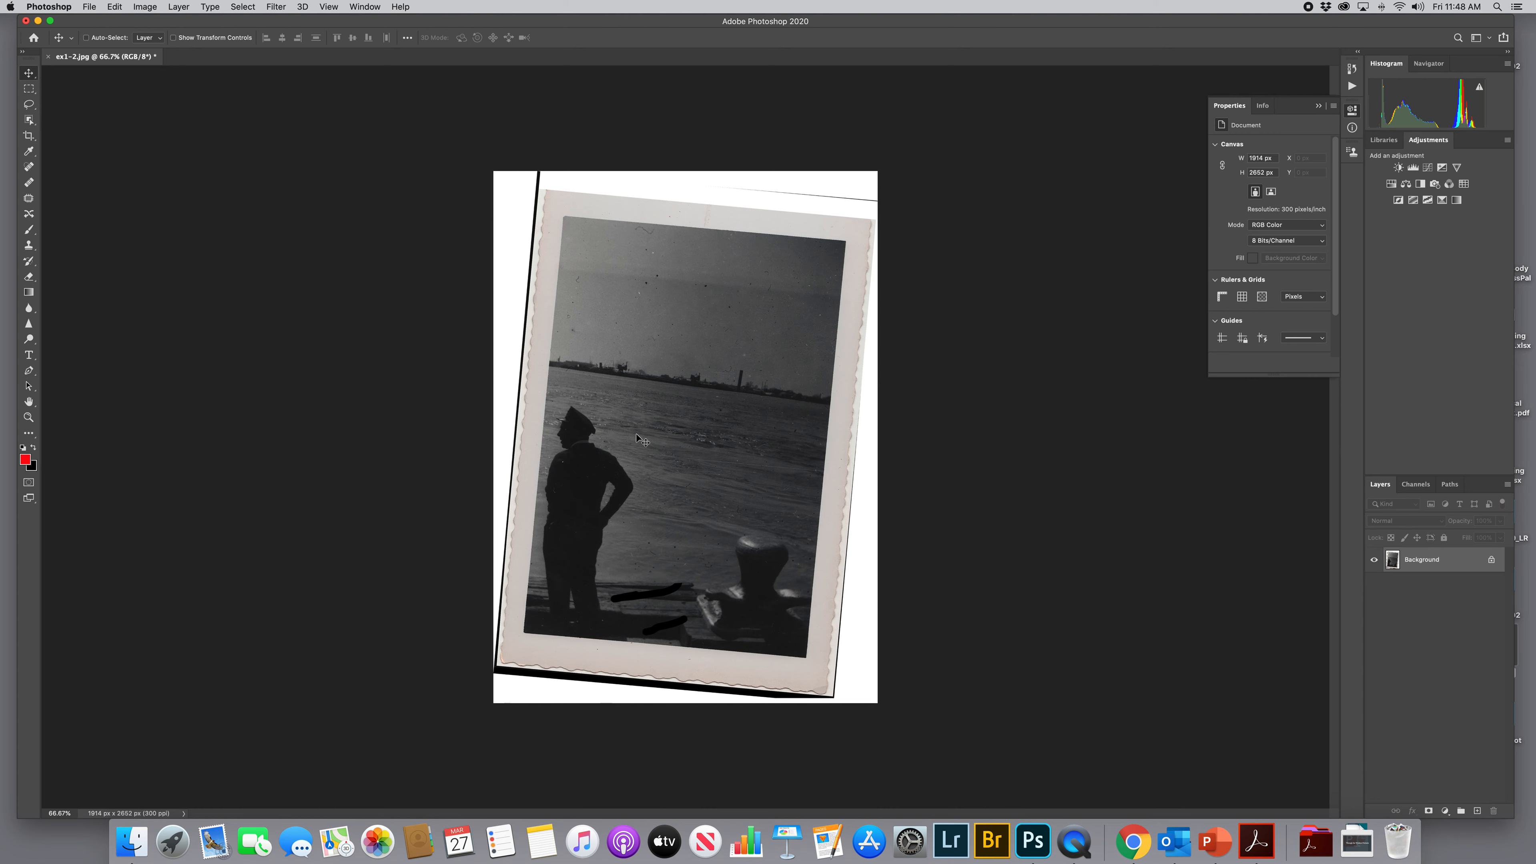
pyautogui.press('super+r')
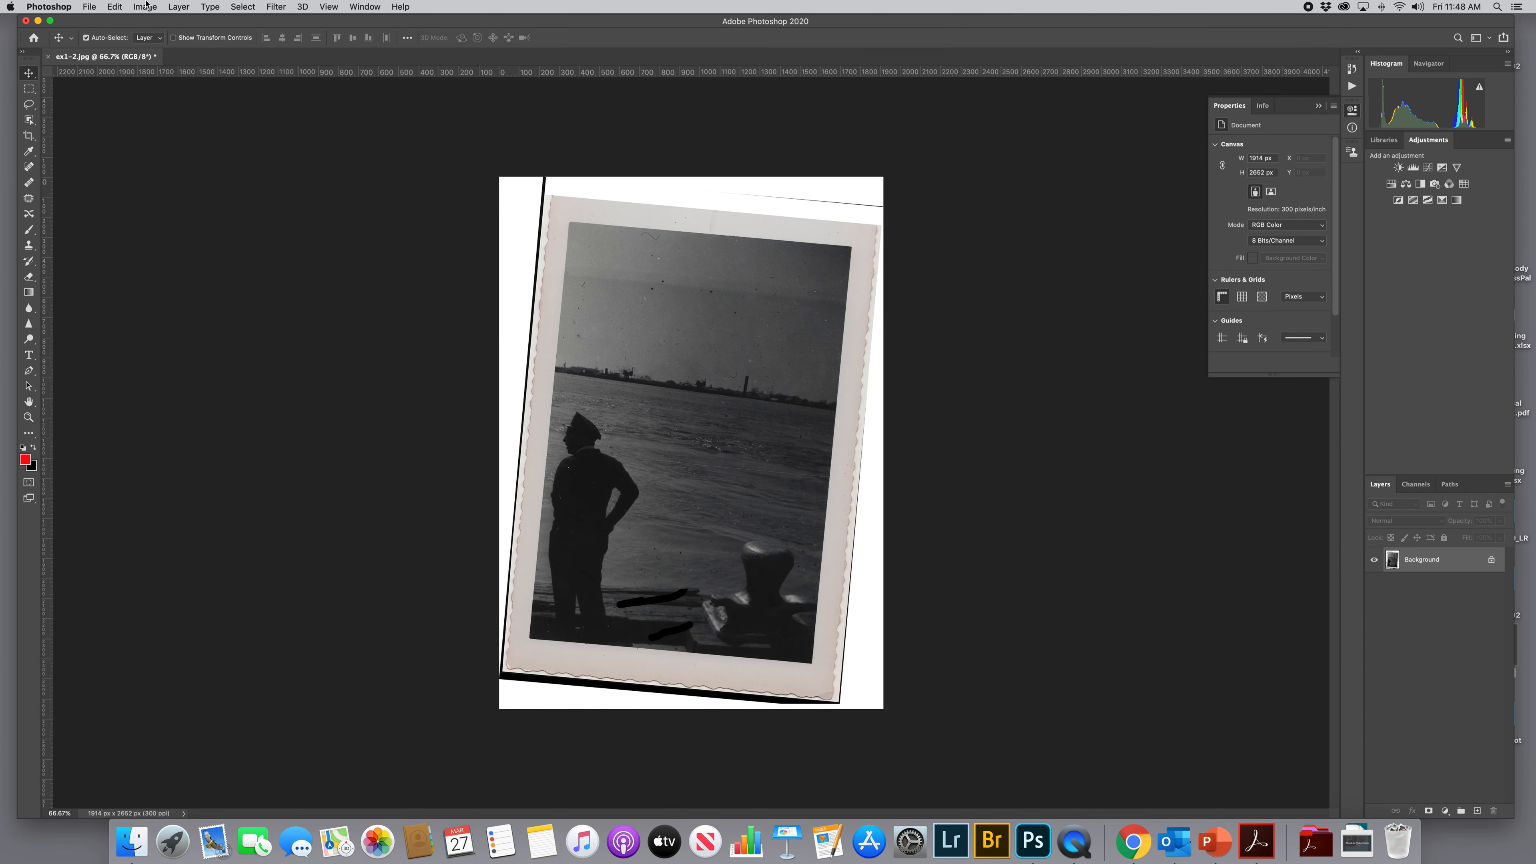
# Try to straighten and crop the photo along the print's upper edge with cropped pixels deleted, and revert to the Rotate Canvas state
pyautogui.click(28, 136)
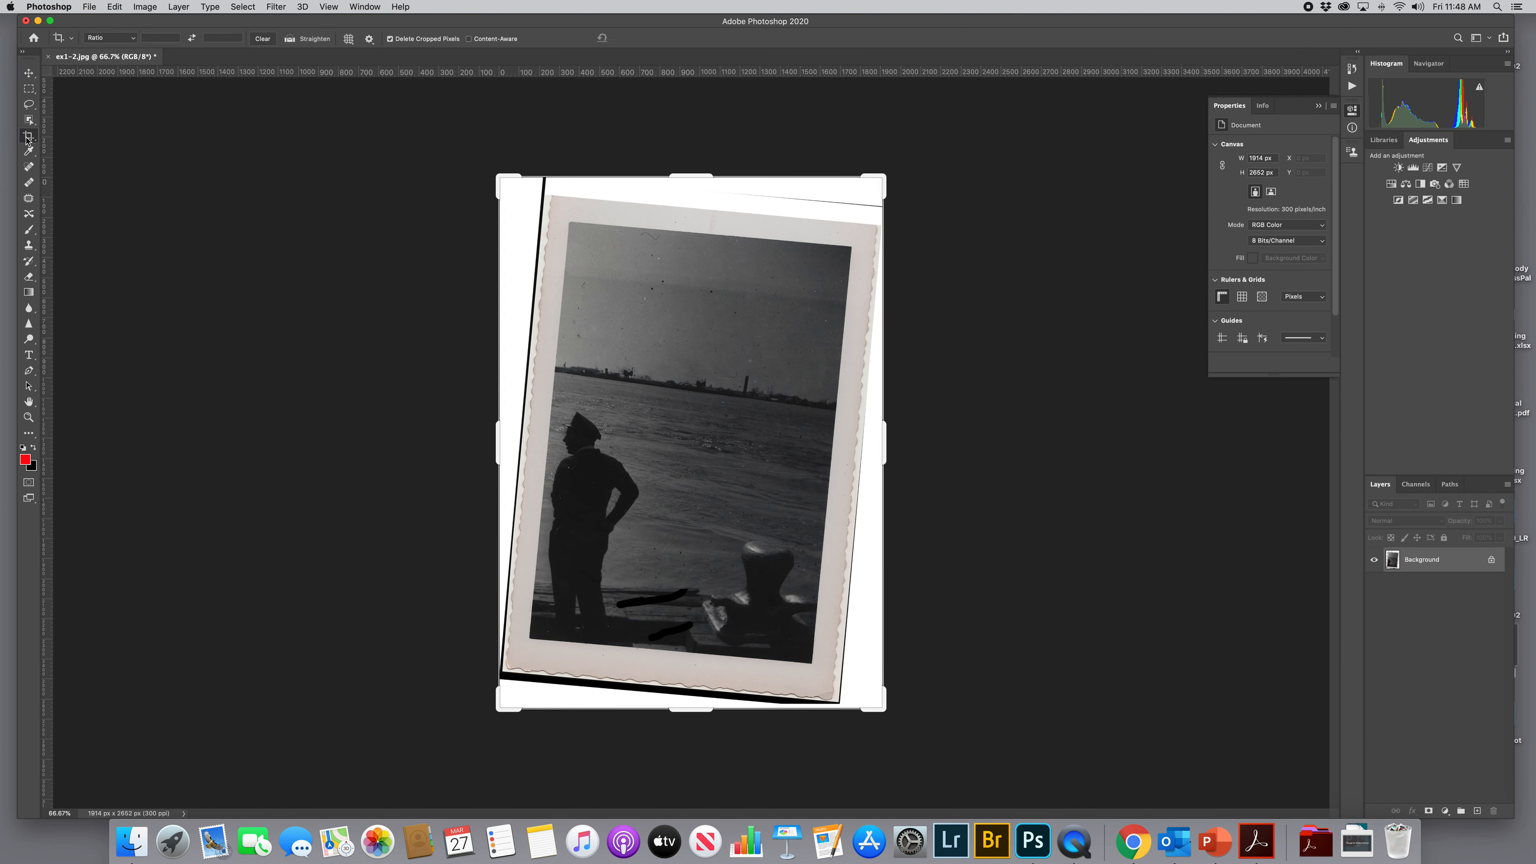
pyautogui.click(290, 40)
pyautogui.moveTo(553, 195); pyautogui.dragTo(866, 225)
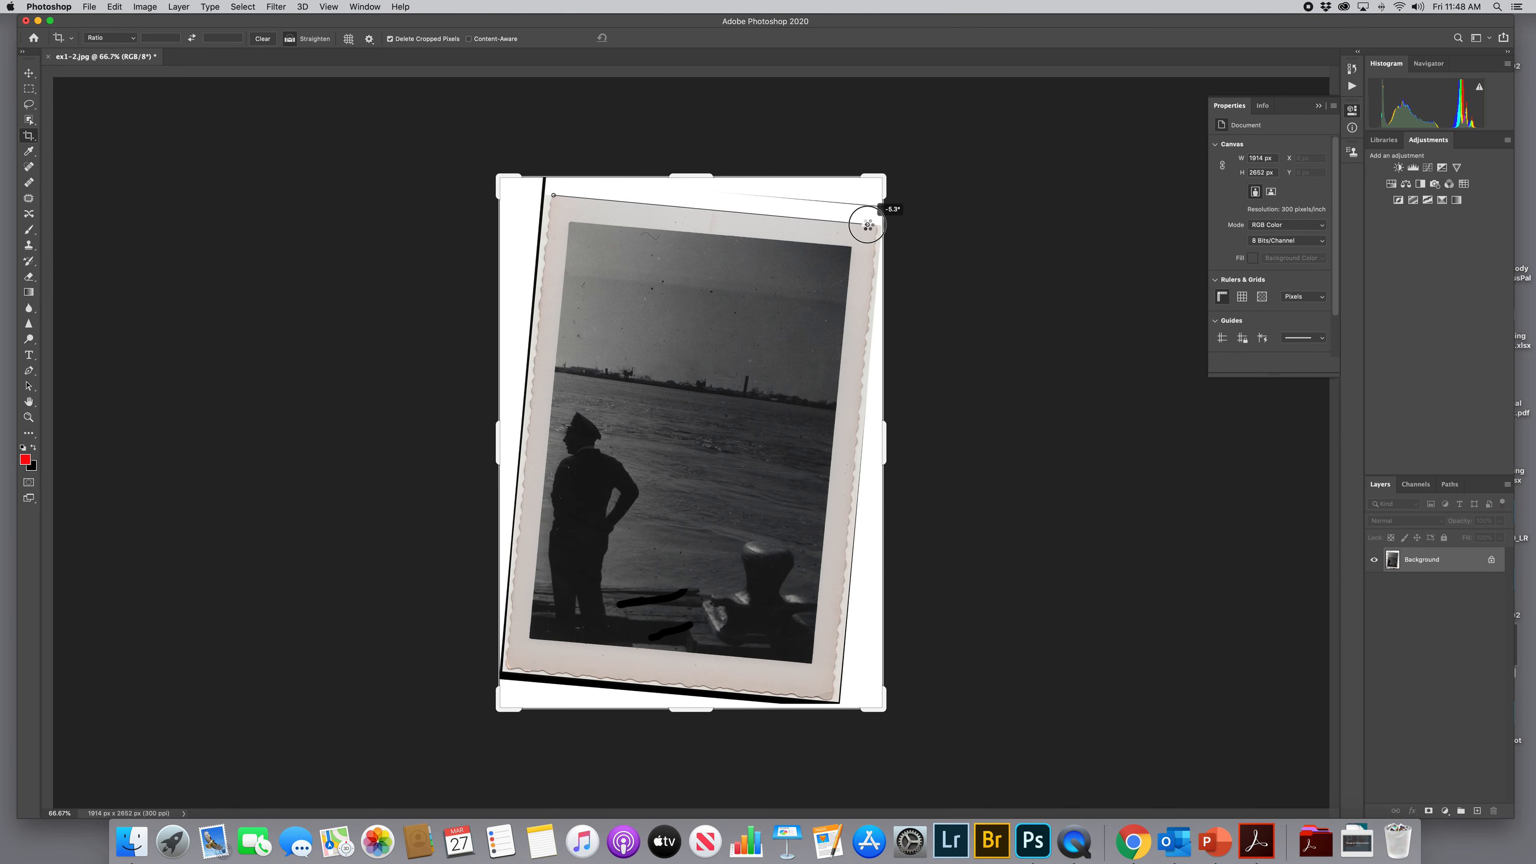
pyautogui.moveTo(868, 225); pyautogui.dragTo(868, 226)
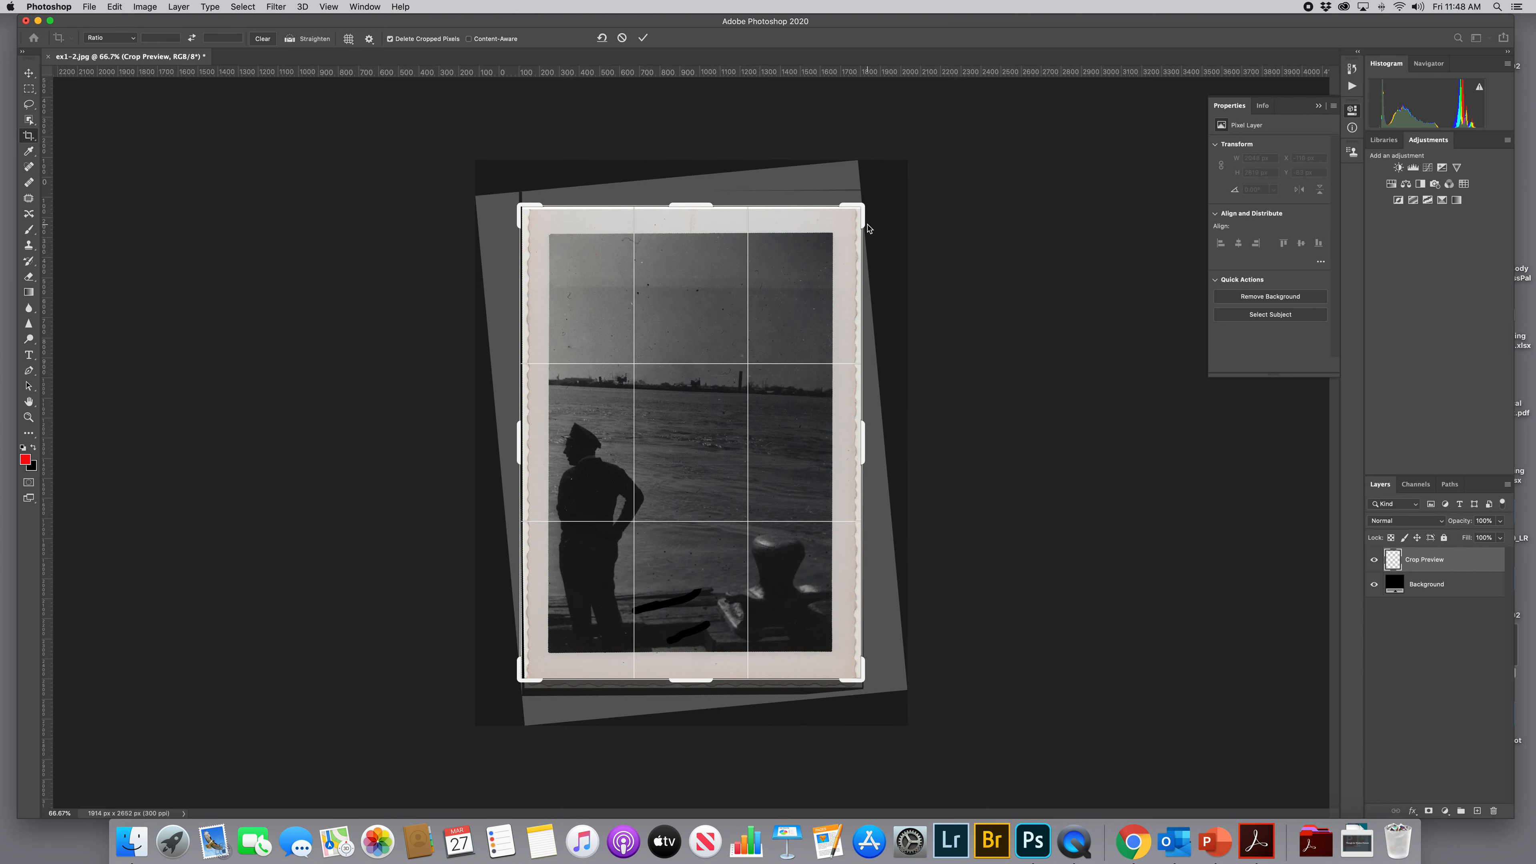
pyautogui.moveTo(687, 688)
pyautogui.mouseDown()
pyautogui.moveTo(688, 674)
pyautogui.moveTo(687, 687)
pyautogui.mouseUp()
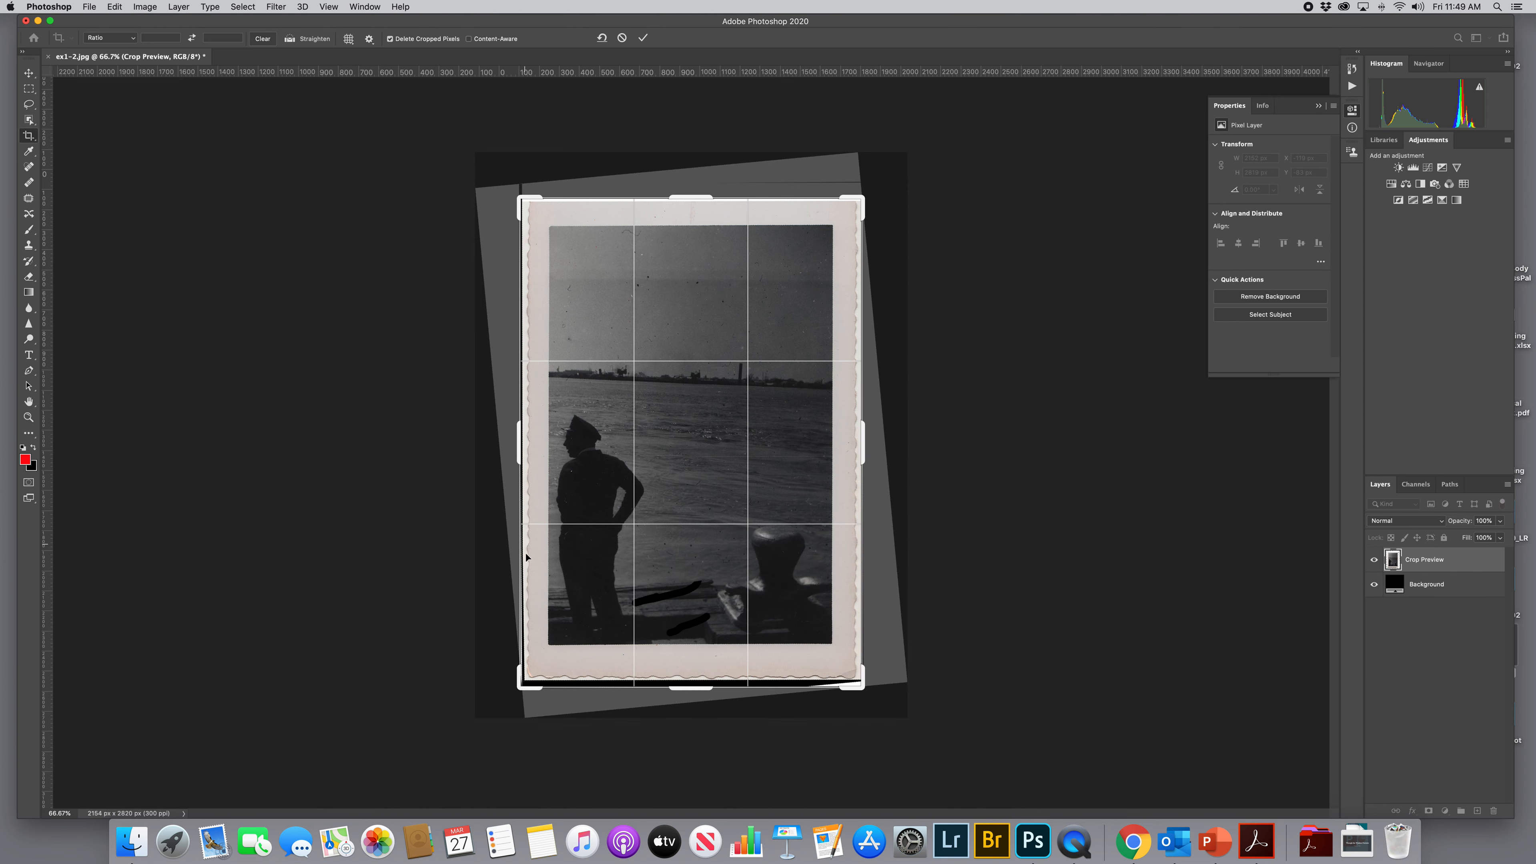
pyautogui.moveTo(688, 197); pyautogui.dragTo(684, 200)
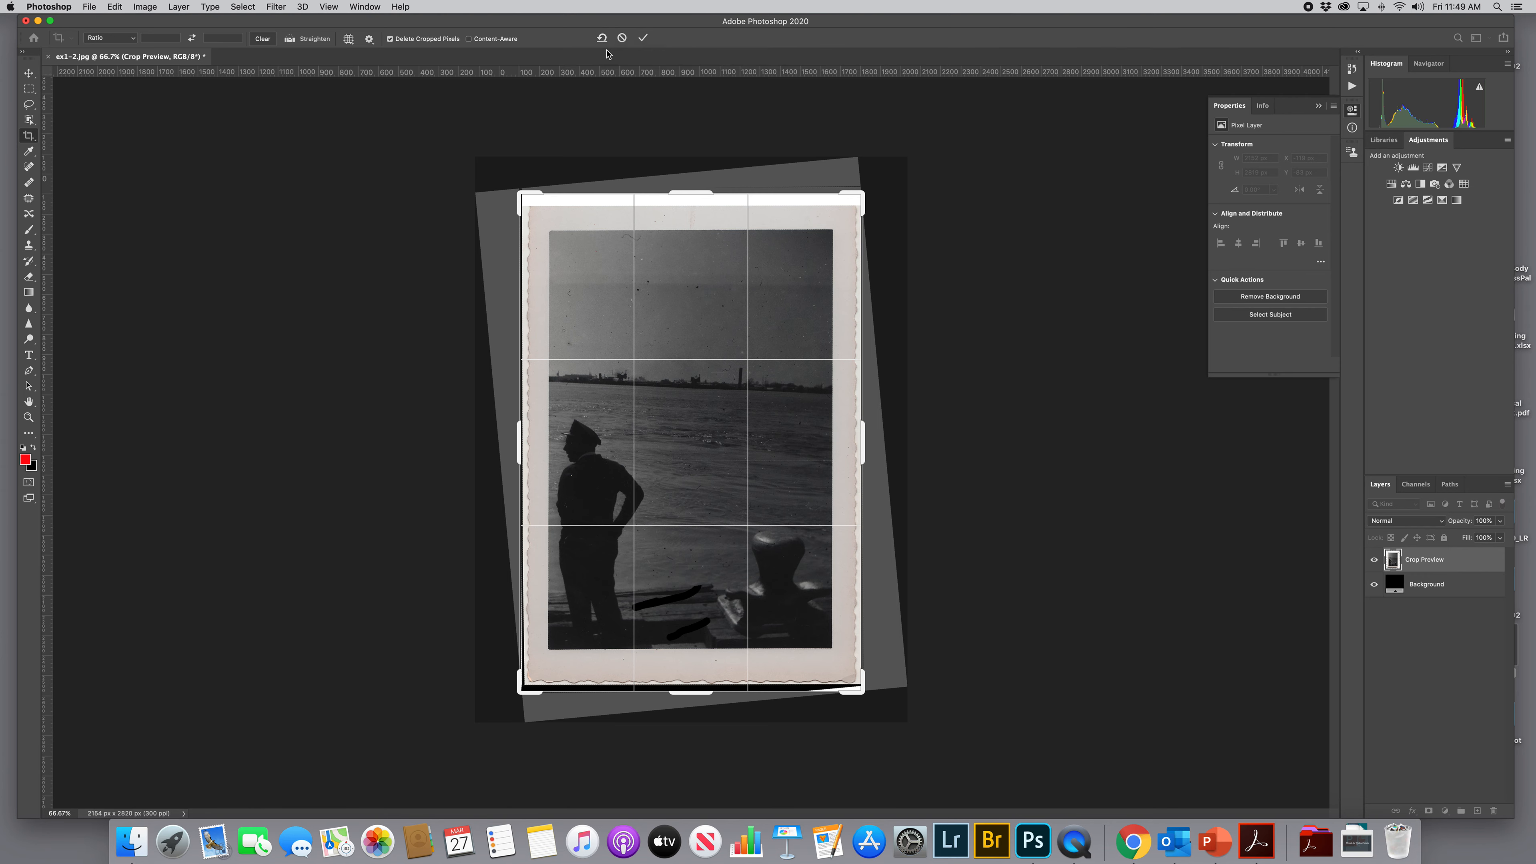
pyautogui.press('Return')
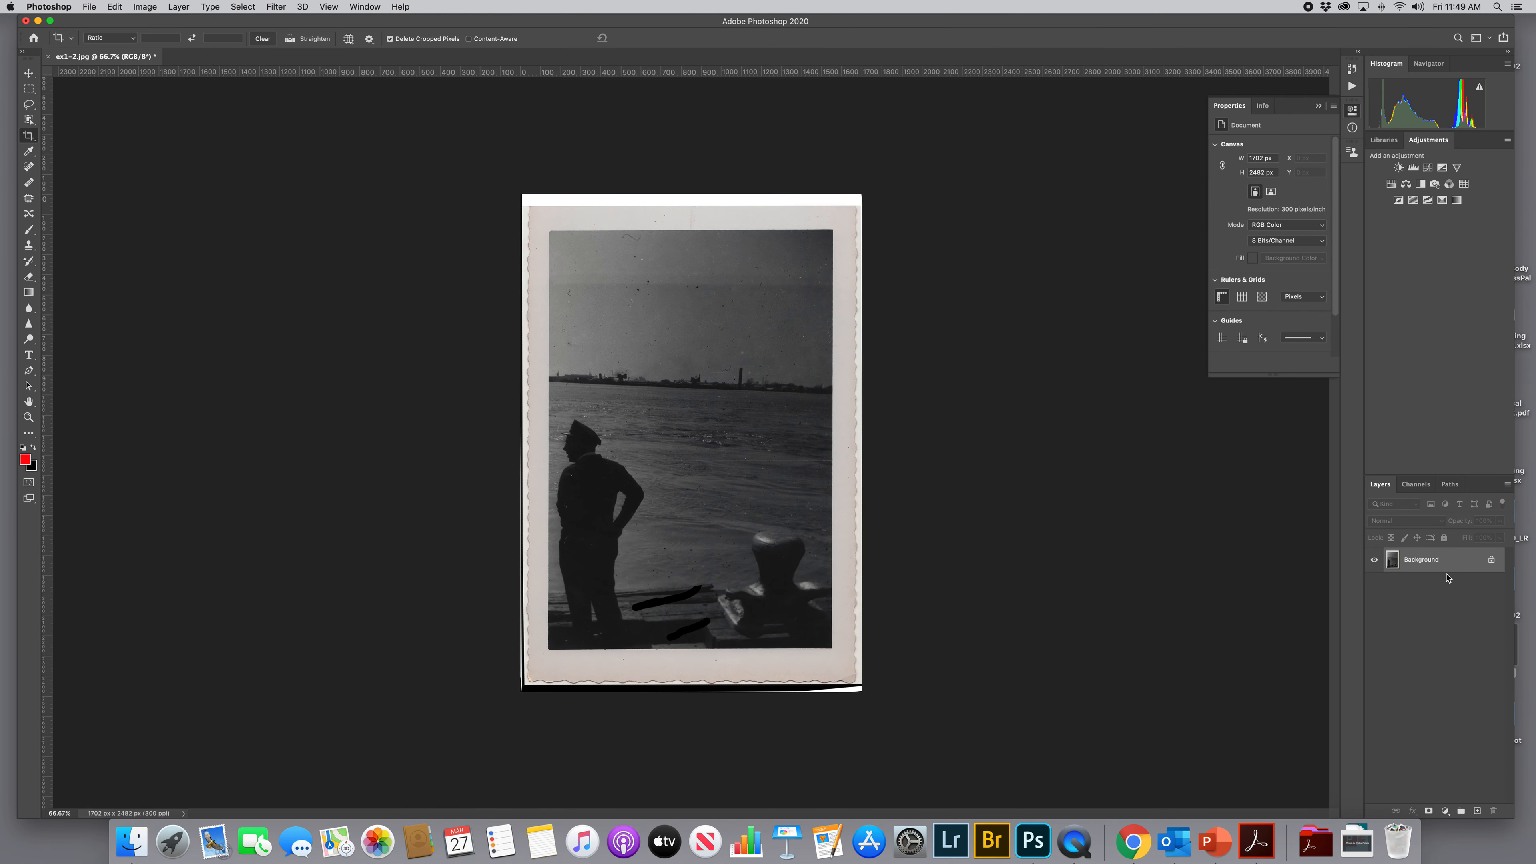
pyautogui.click(1352, 68)
pyautogui.click(1258, 121)
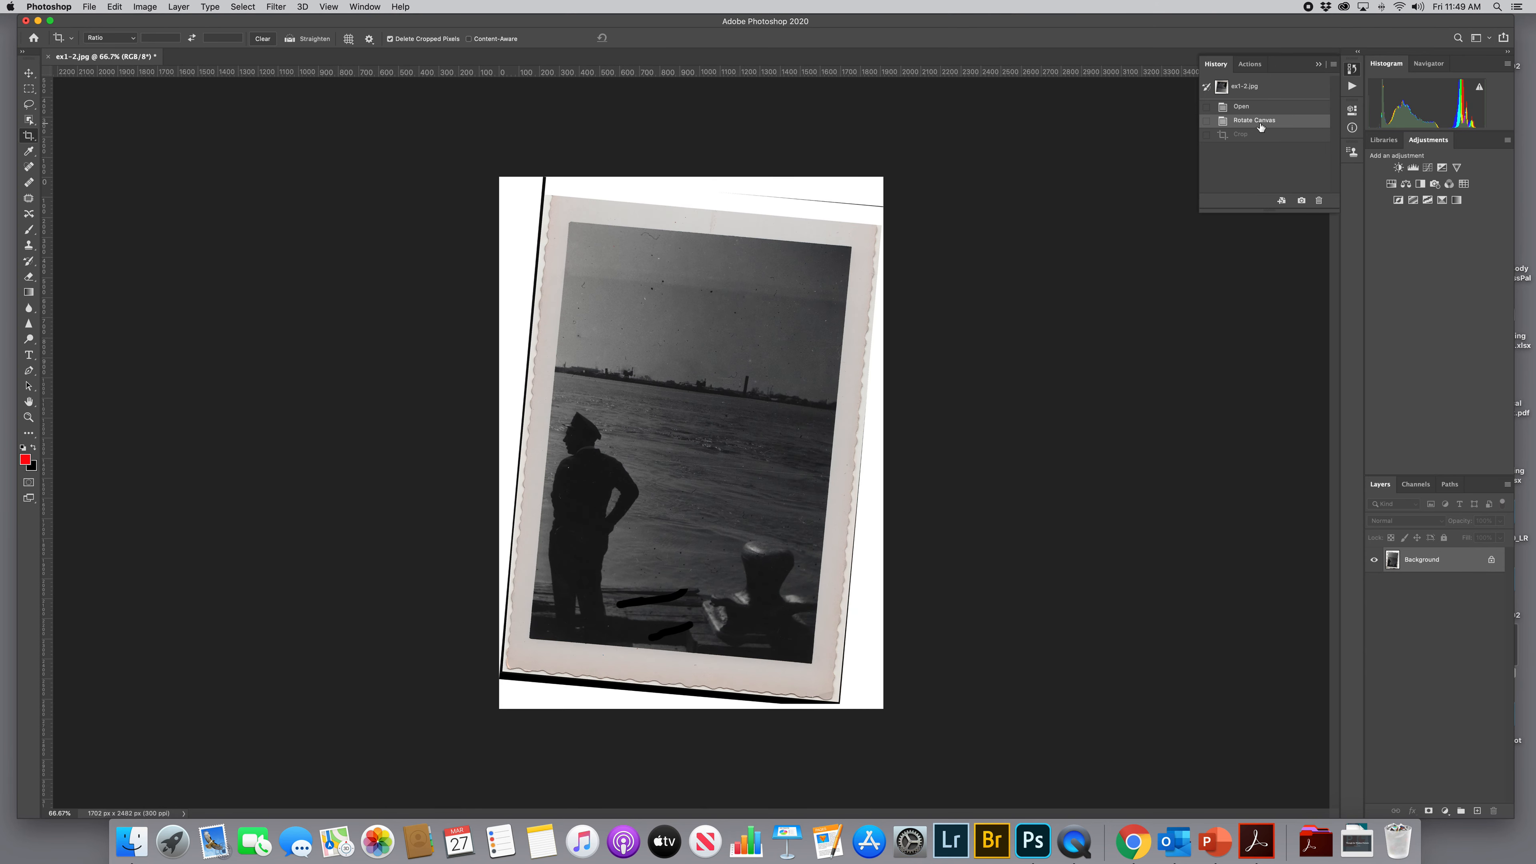
# Straighten the photo along the picture's upper edge with Delete Cropped Pixels off, and crop to about 1708 by 2494 px around the print
pyautogui.click(289, 39)
pyautogui.click(390, 39)
pyautogui.moveTo(567, 223)
pyautogui.mouseDown()
pyautogui.moveTo(884, 237)
pyautogui.moveTo(871, 248)
pyautogui.mouseUp()
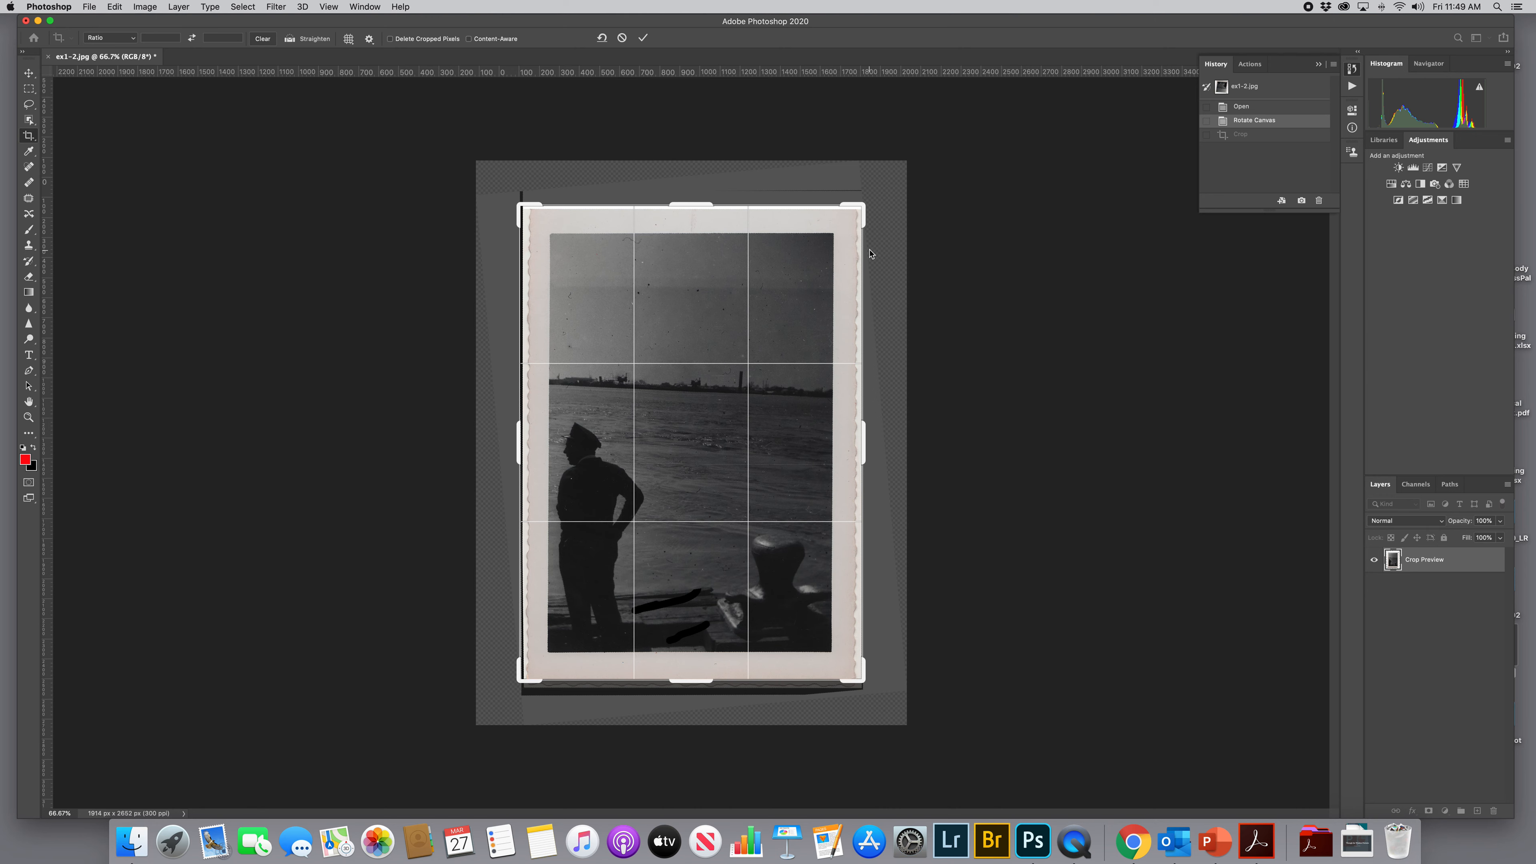
pyautogui.moveTo(690, 199); pyautogui.dragTo(690, 194)
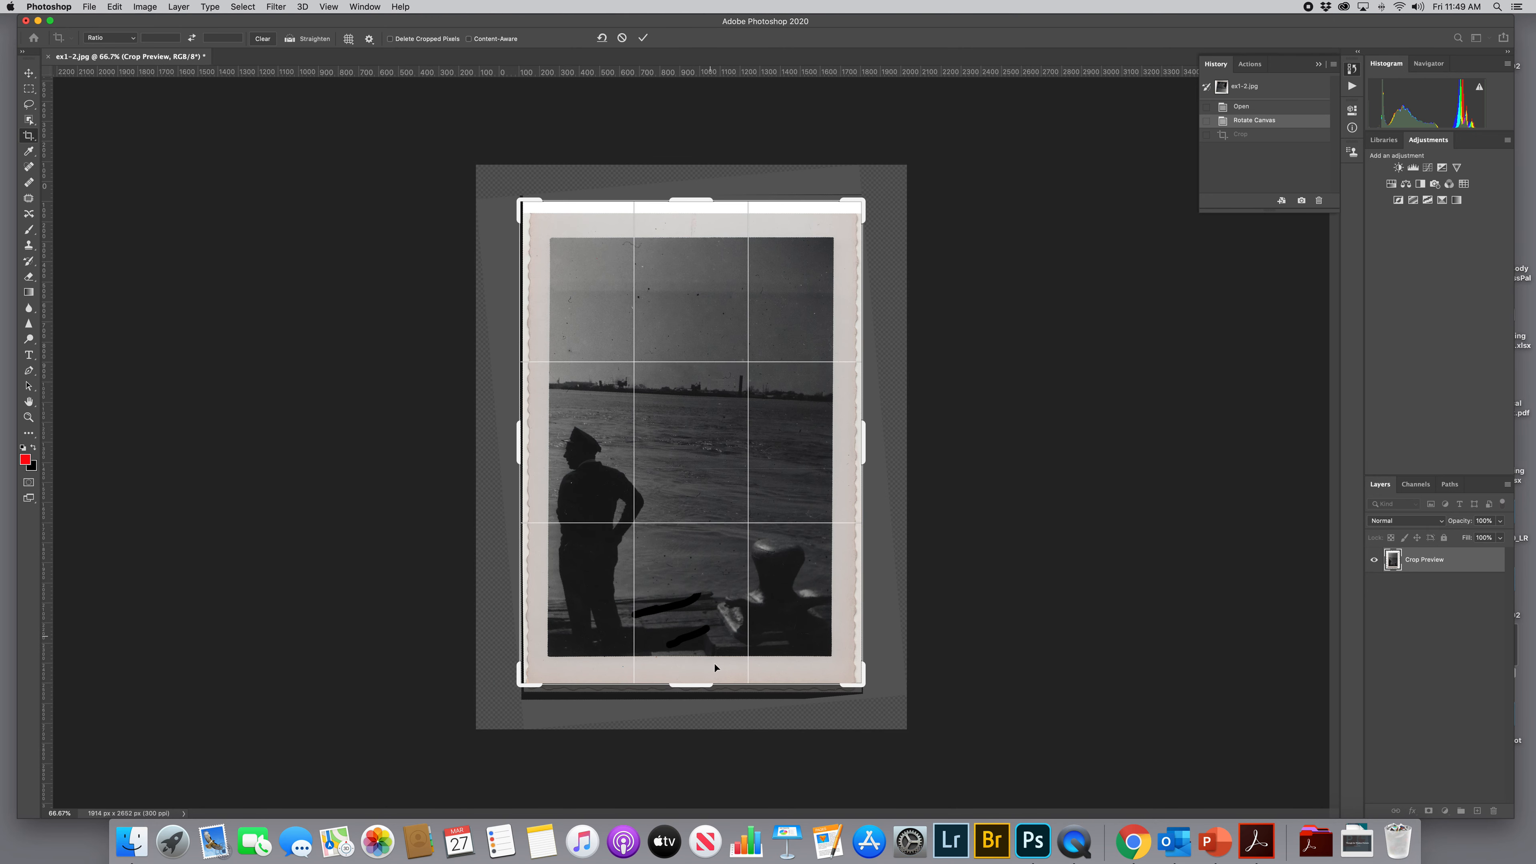
pyautogui.moveTo(692, 689); pyautogui.dragTo(693, 698)
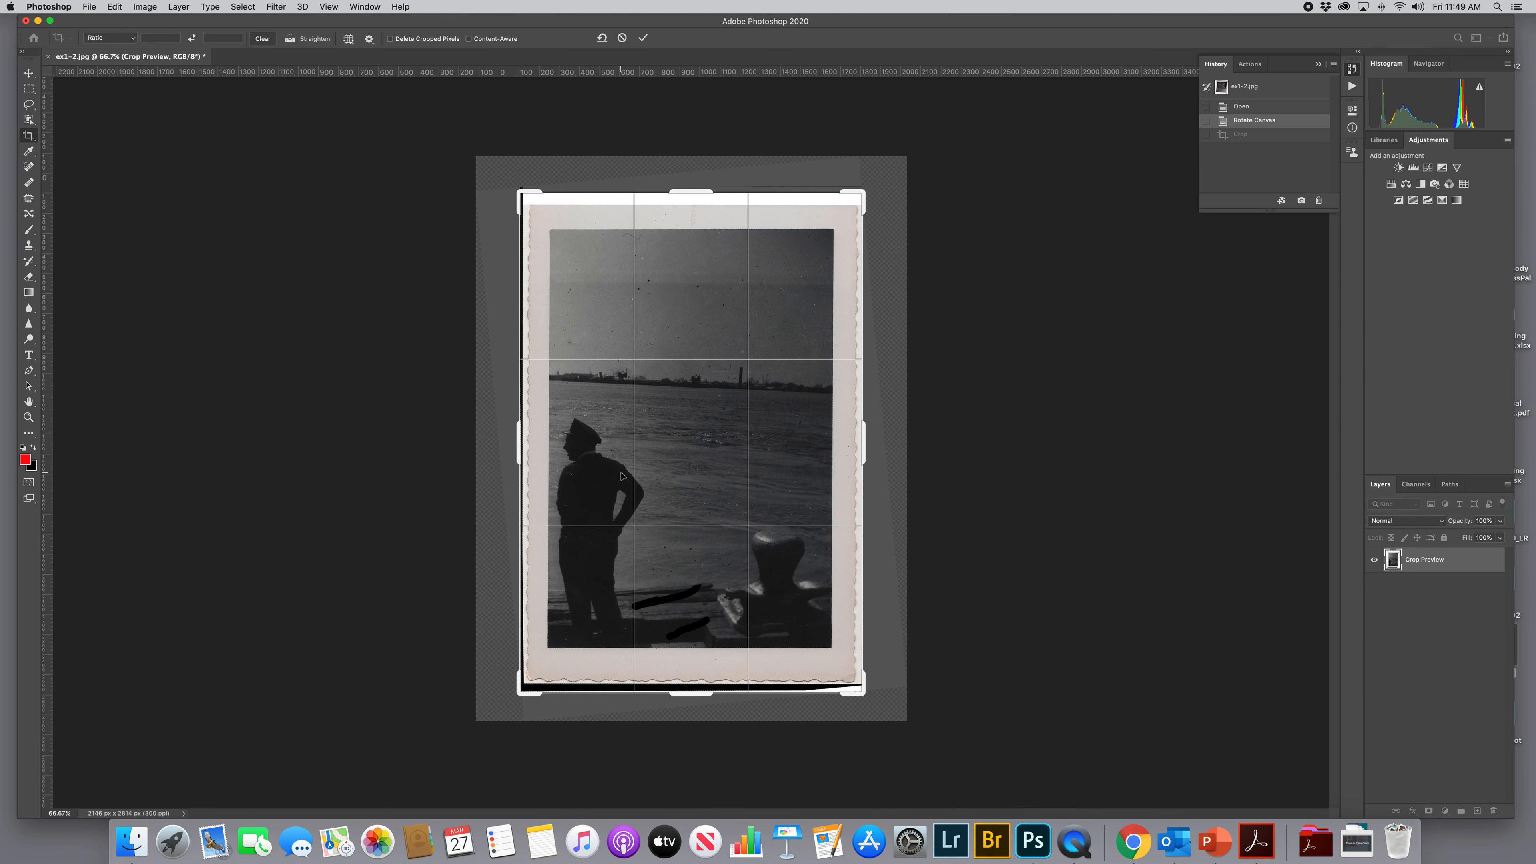
pyautogui.press('Return')
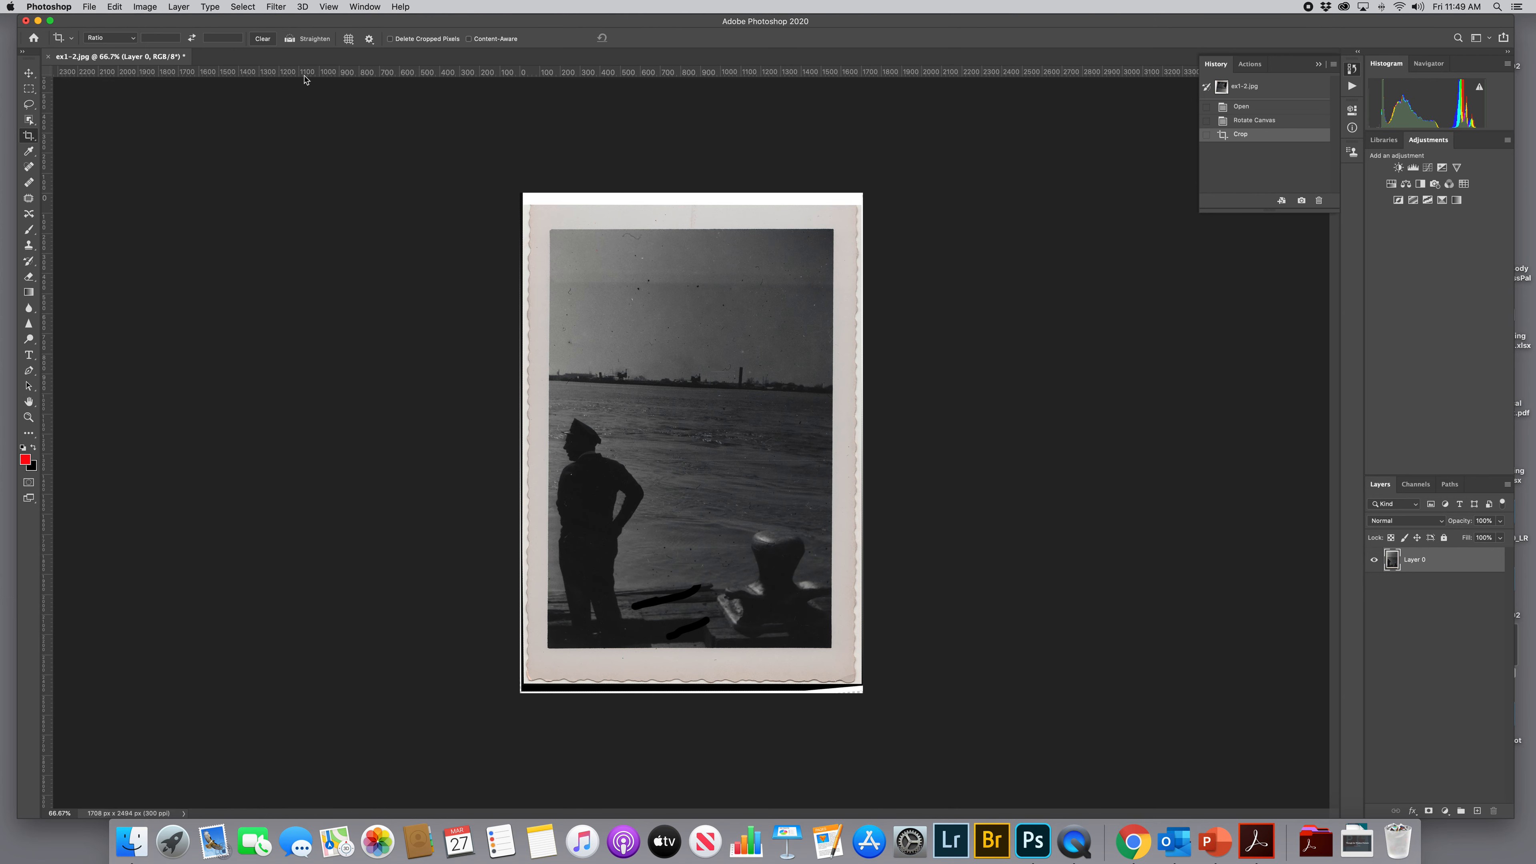
# Reveal all of the hidden cropped areas and duplicate Layer 0
pyautogui.click(151, 7)
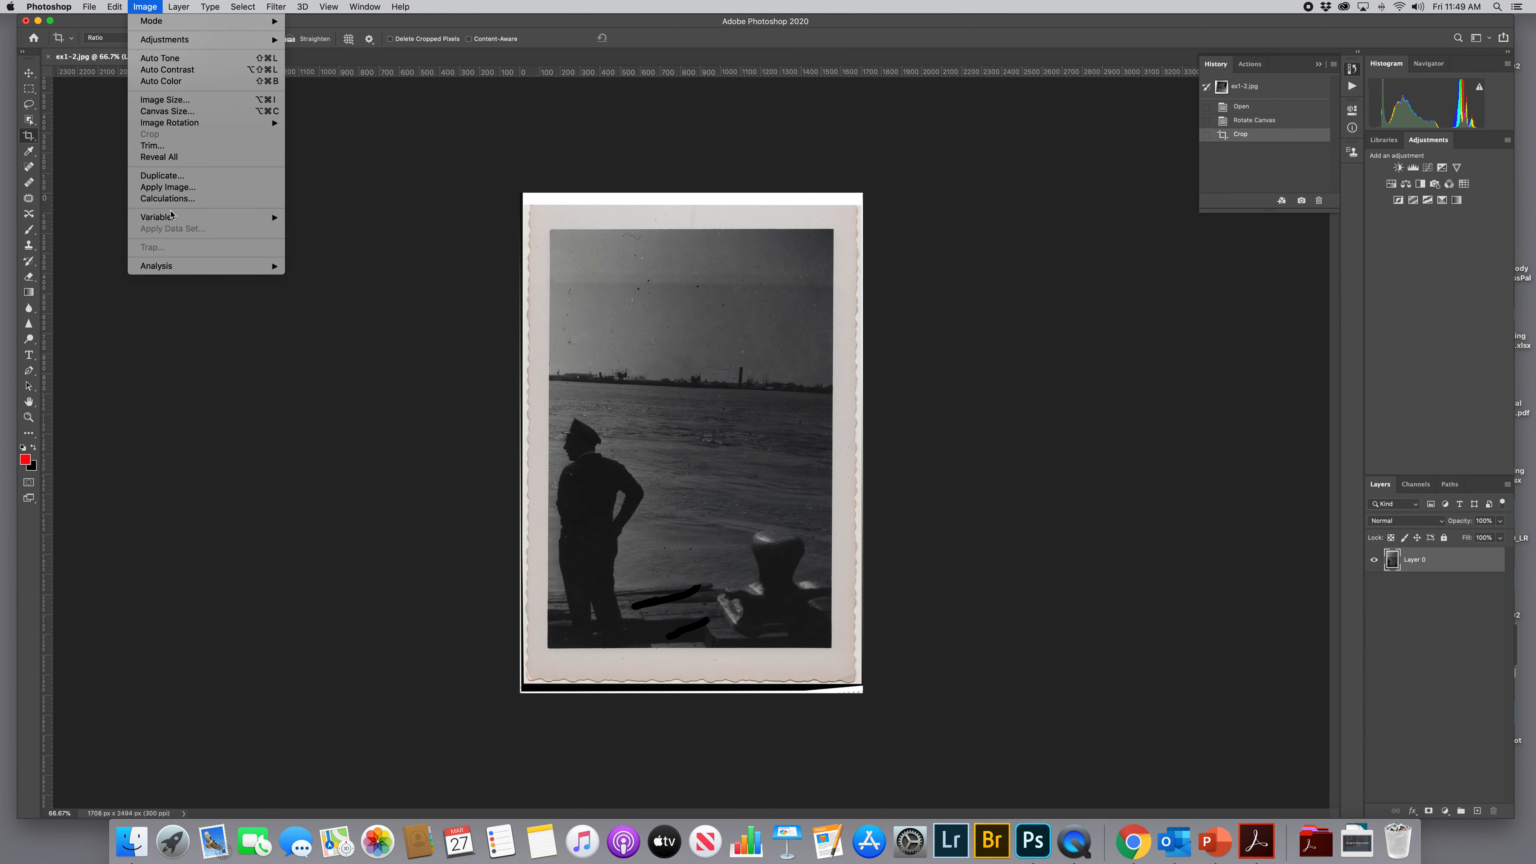
pyautogui.click(160, 159)
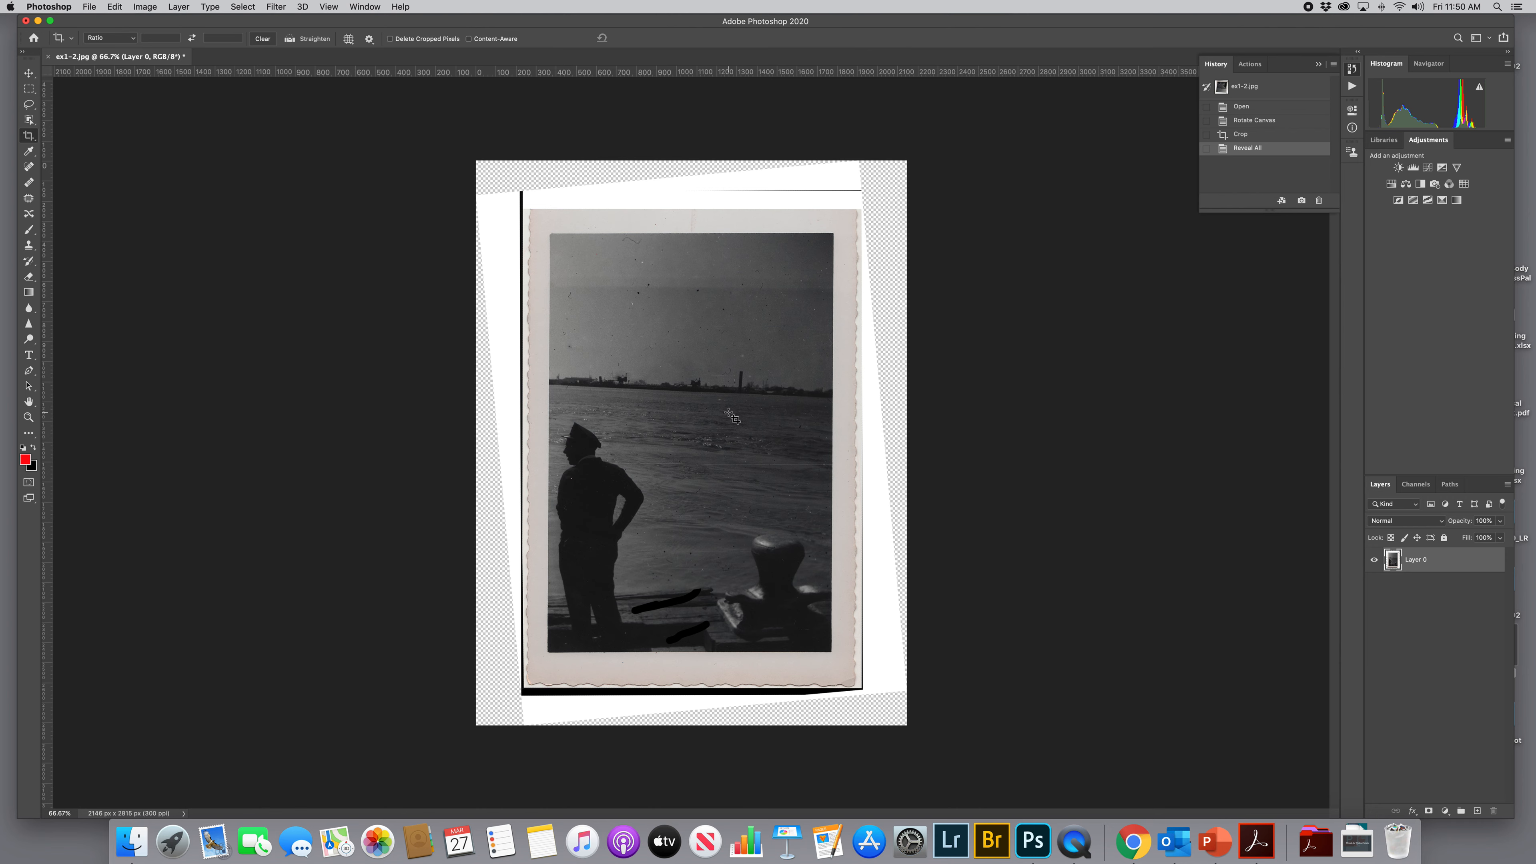
pyautogui.click(1446, 565)
pyautogui.moveTo(1446, 564); pyautogui.dragTo(1477, 812)
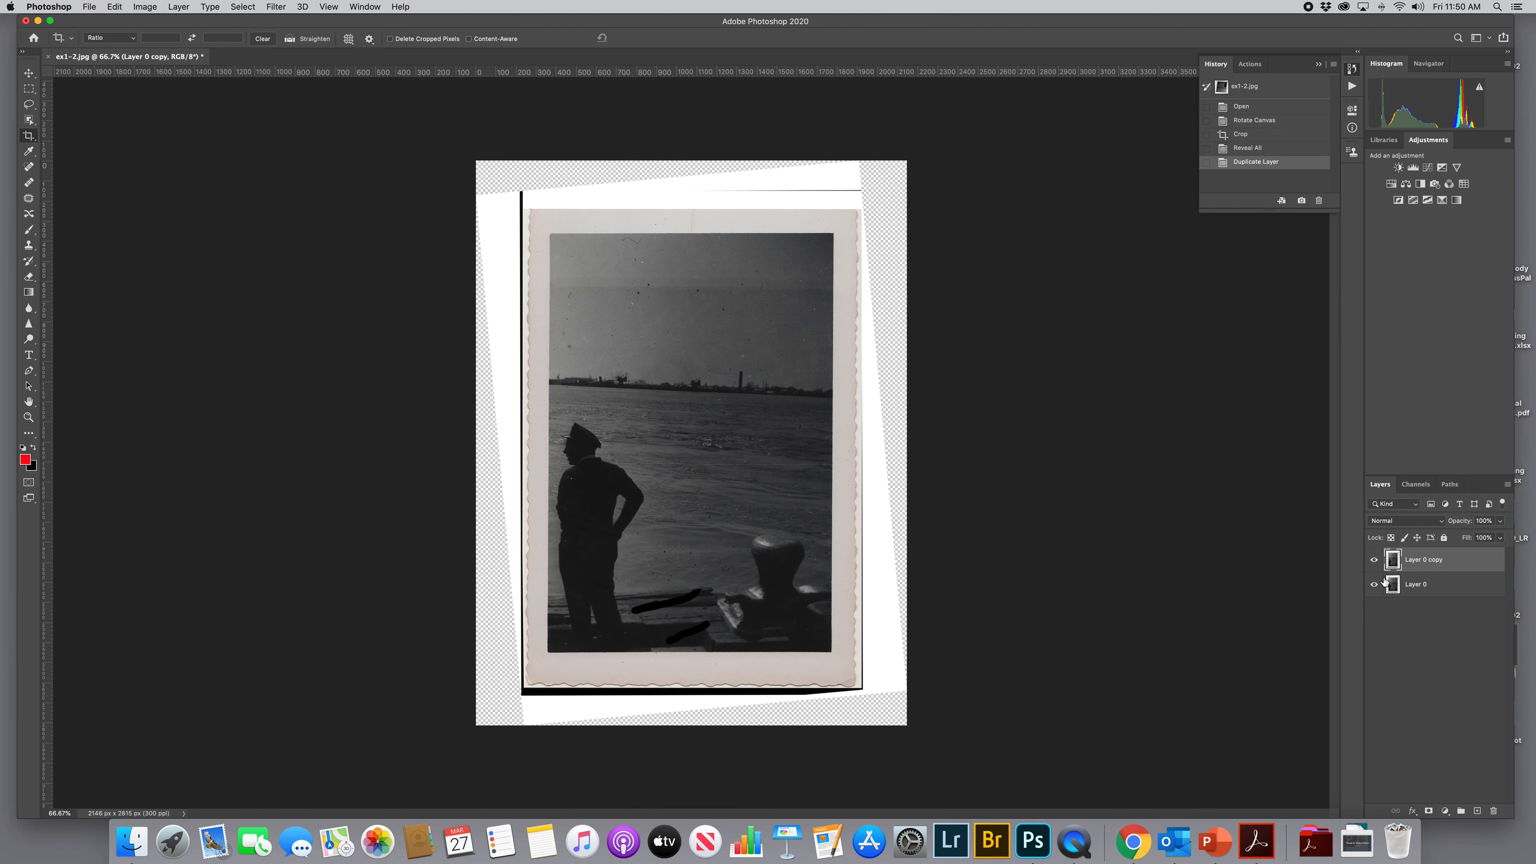
# Hide the original Layer 0 and lock it completely
pyautogui.click(1419, 587)
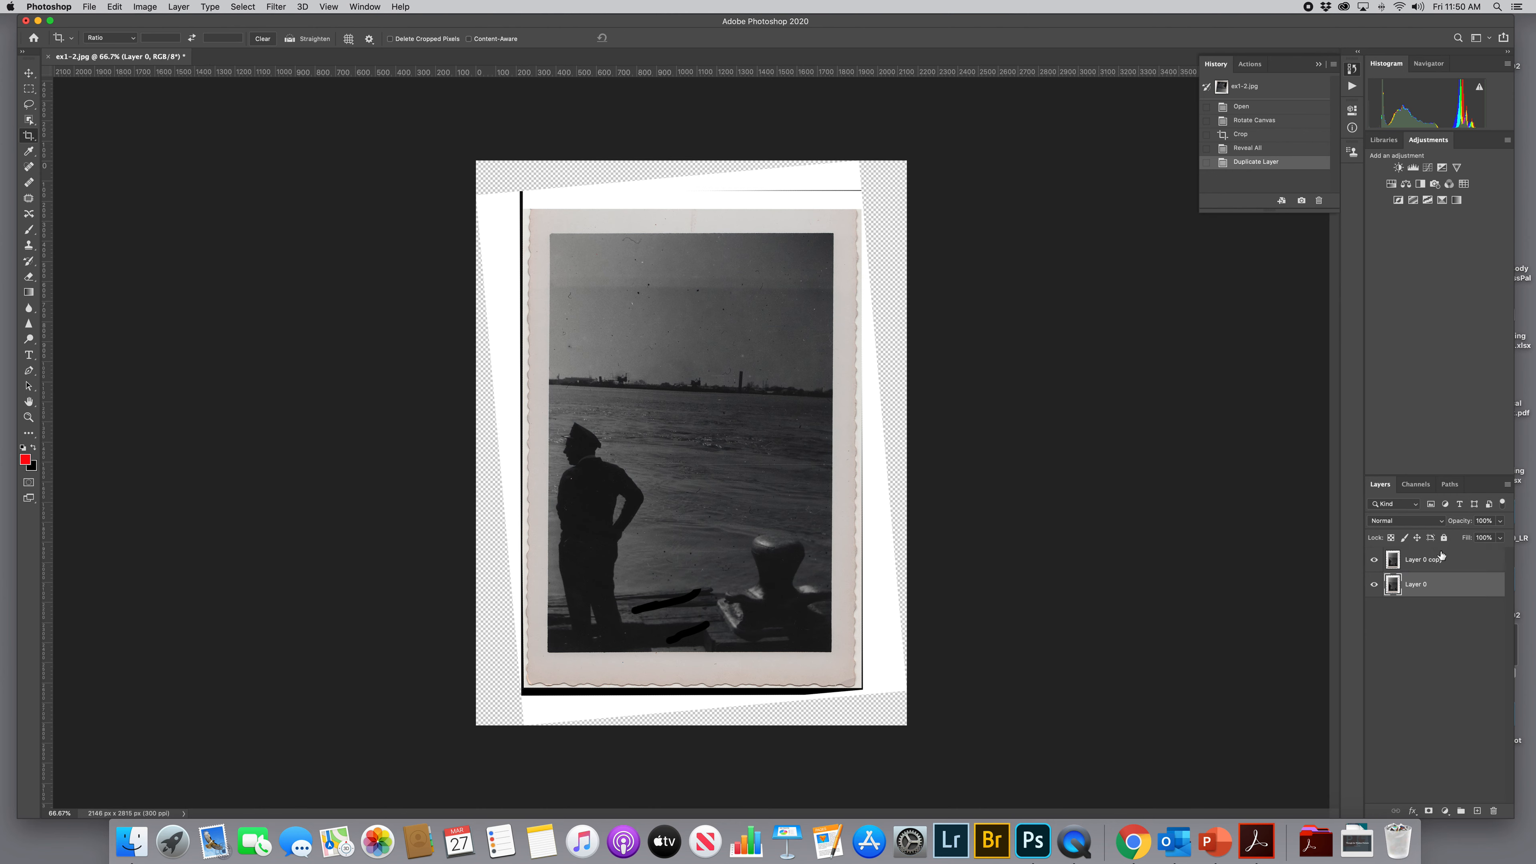
pyautogui.click(1374, 584)
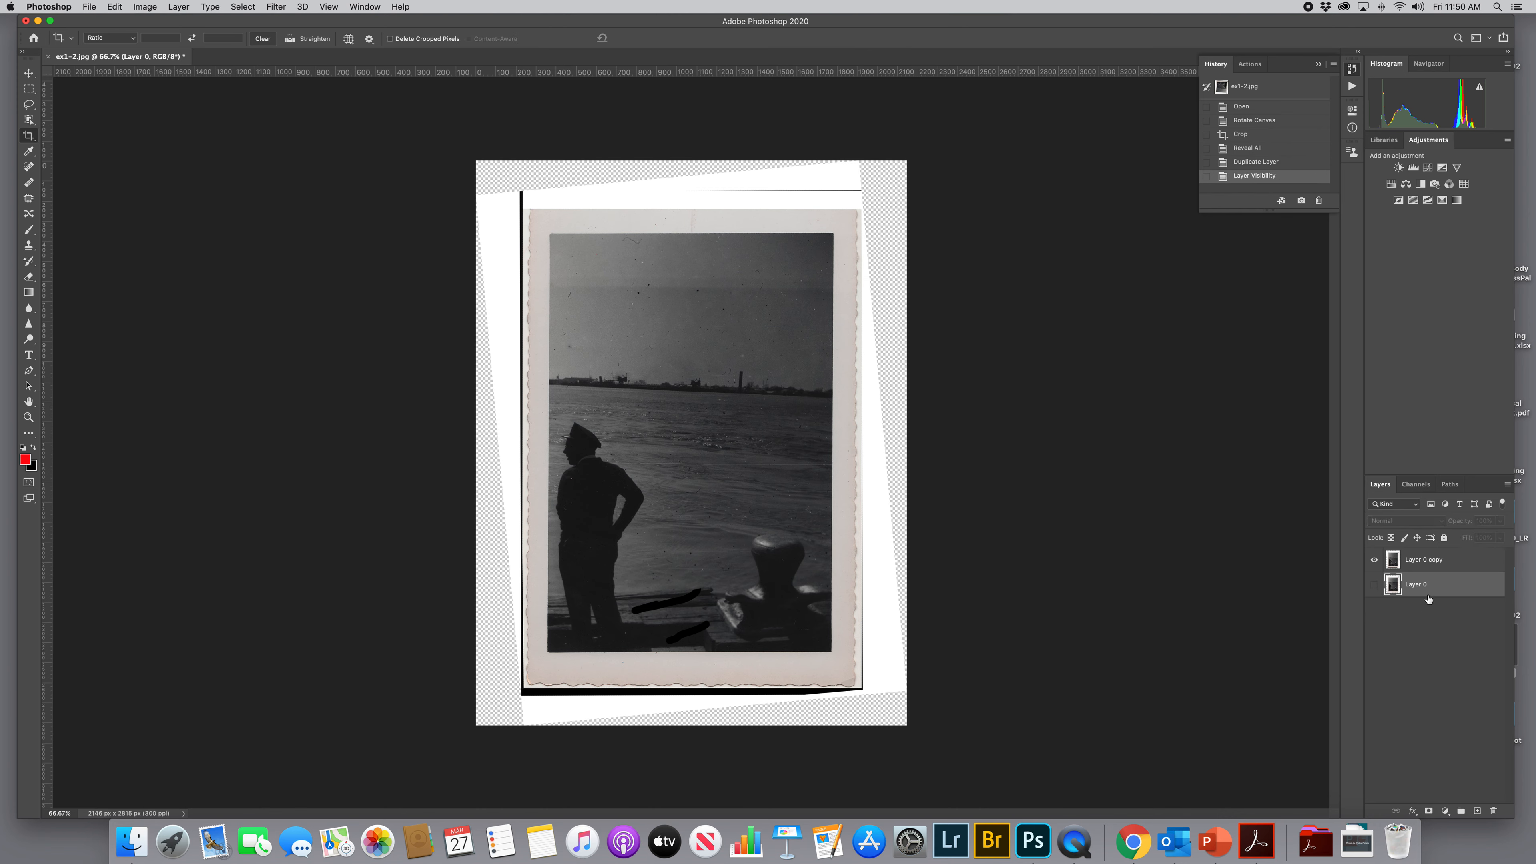
pyautogui.click(1444, 537)
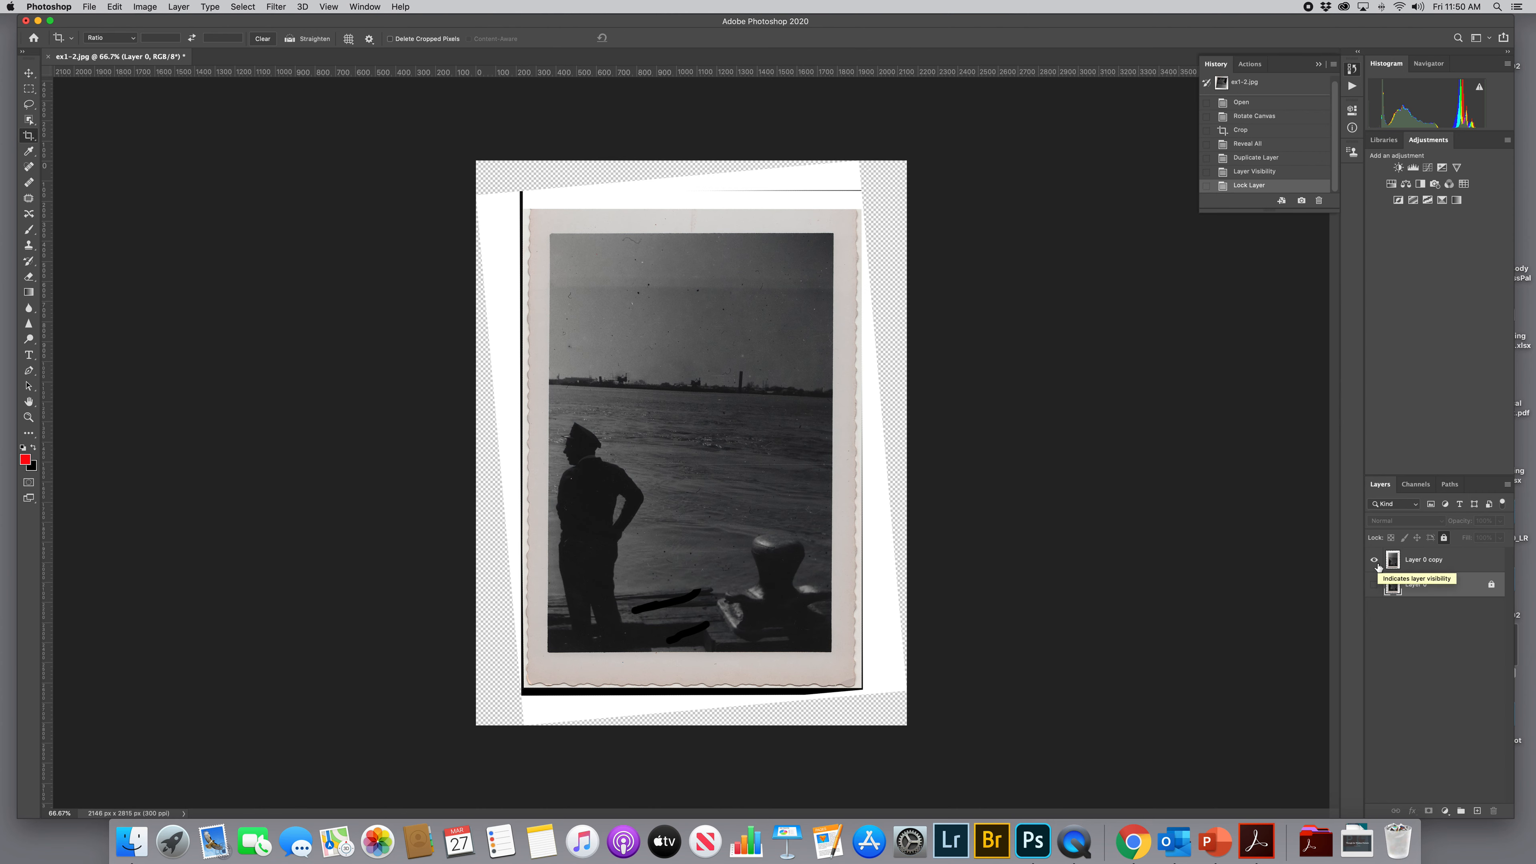
# Rename the duplicated layer "background copy"
pyautogui.doubleClick(1426, 561)
pyautogui.write('b')
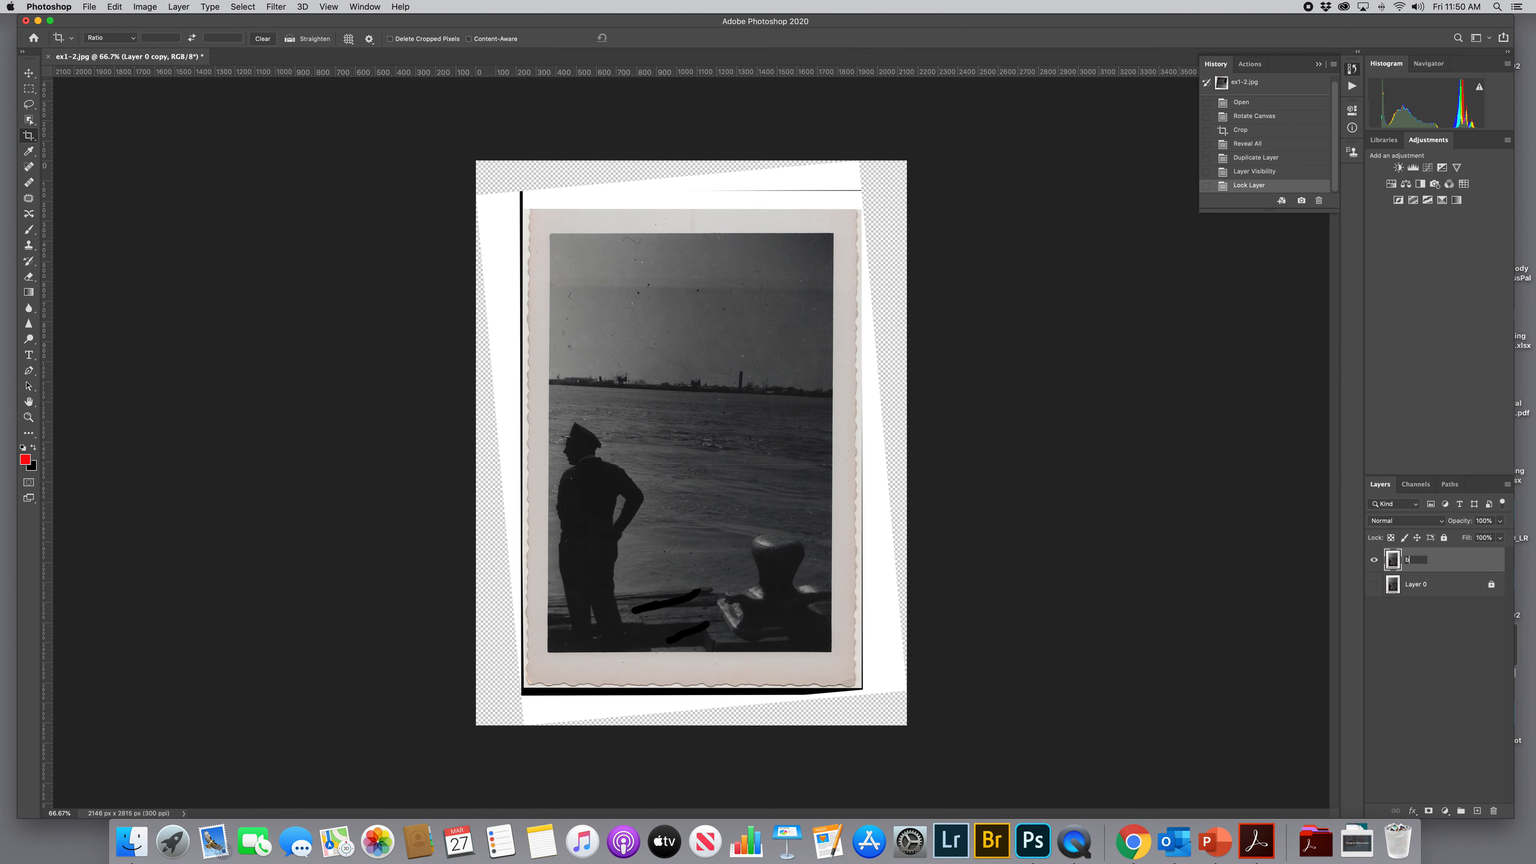
pyautogui.write('ackground copy')
pyautogui.press('Return')
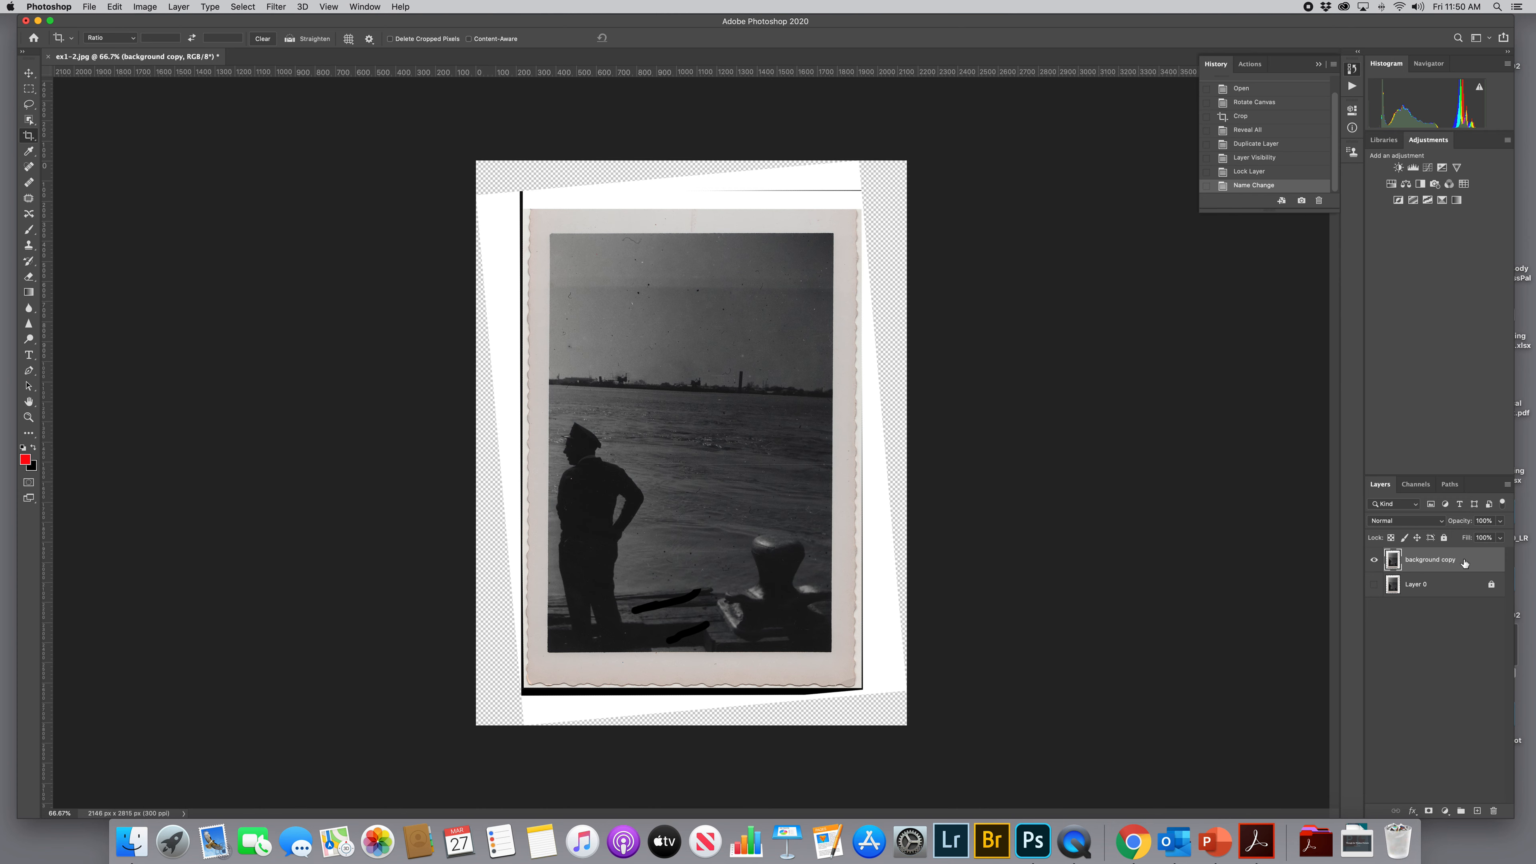
# Rename the locked original layer "background OG" and leave both photo layers visible
pyautogui.click(1374, 584)
pyautogui.click(1373, 560)
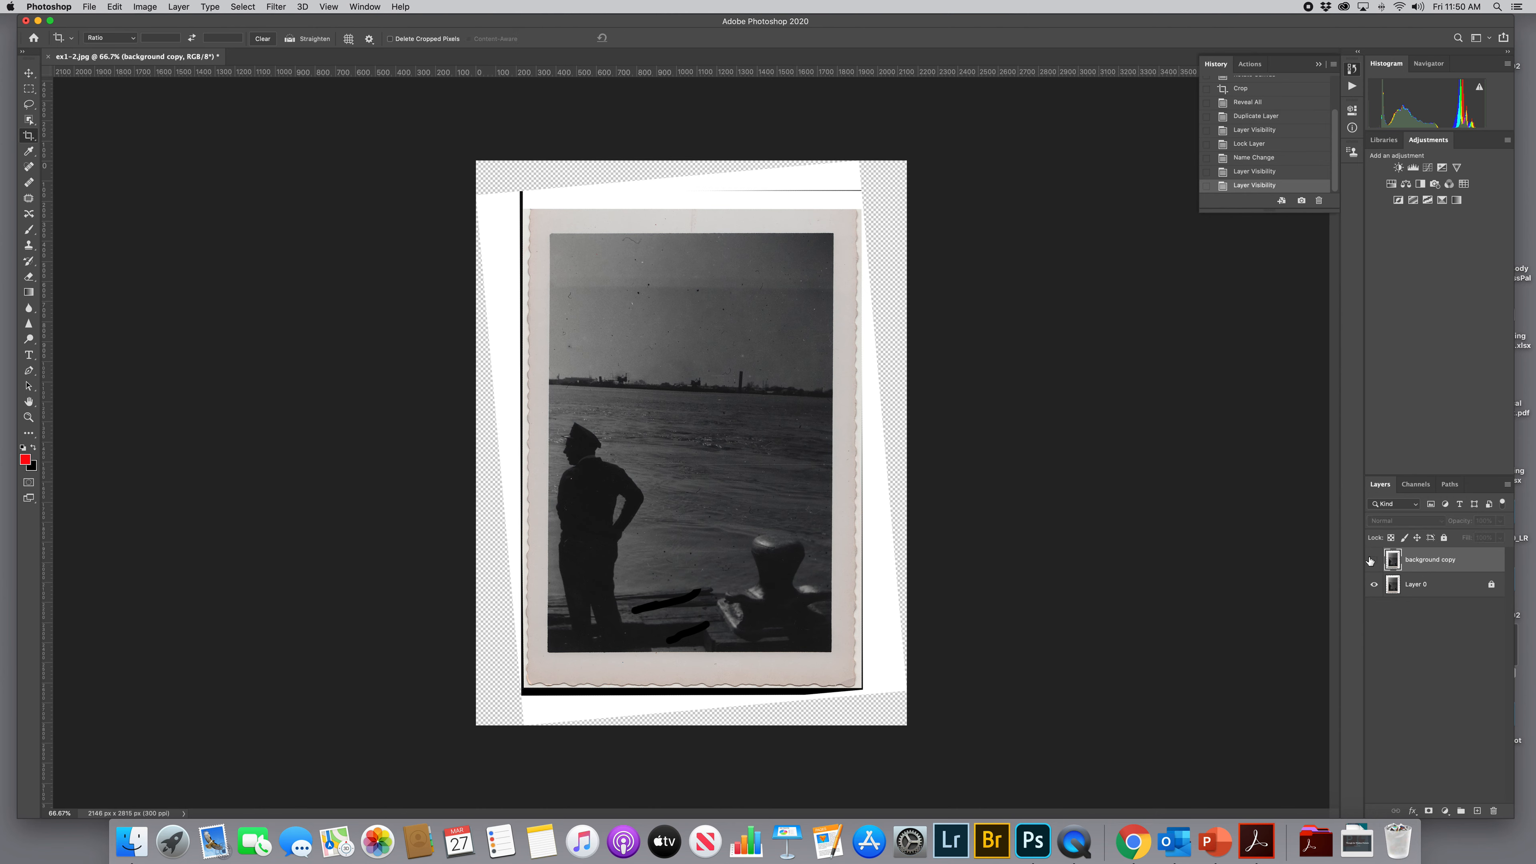
pyautogui.click(1444, 586)
pyautogui.doubleClick(1419, 584)
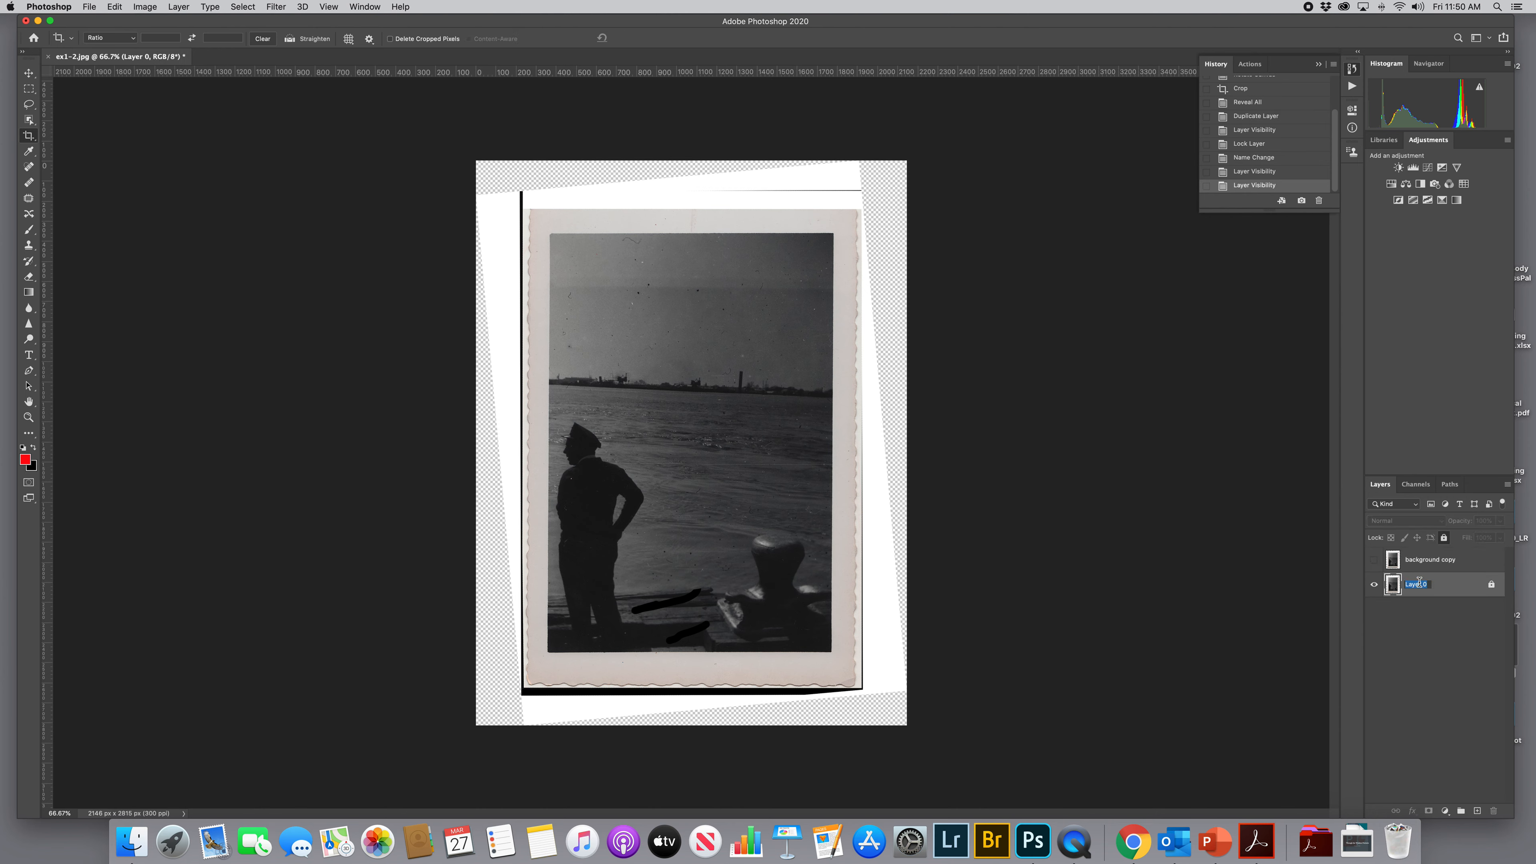
pyautogui.write('background OG')
pyautogui.press('Return')
pyautogui.click(1374, 560)
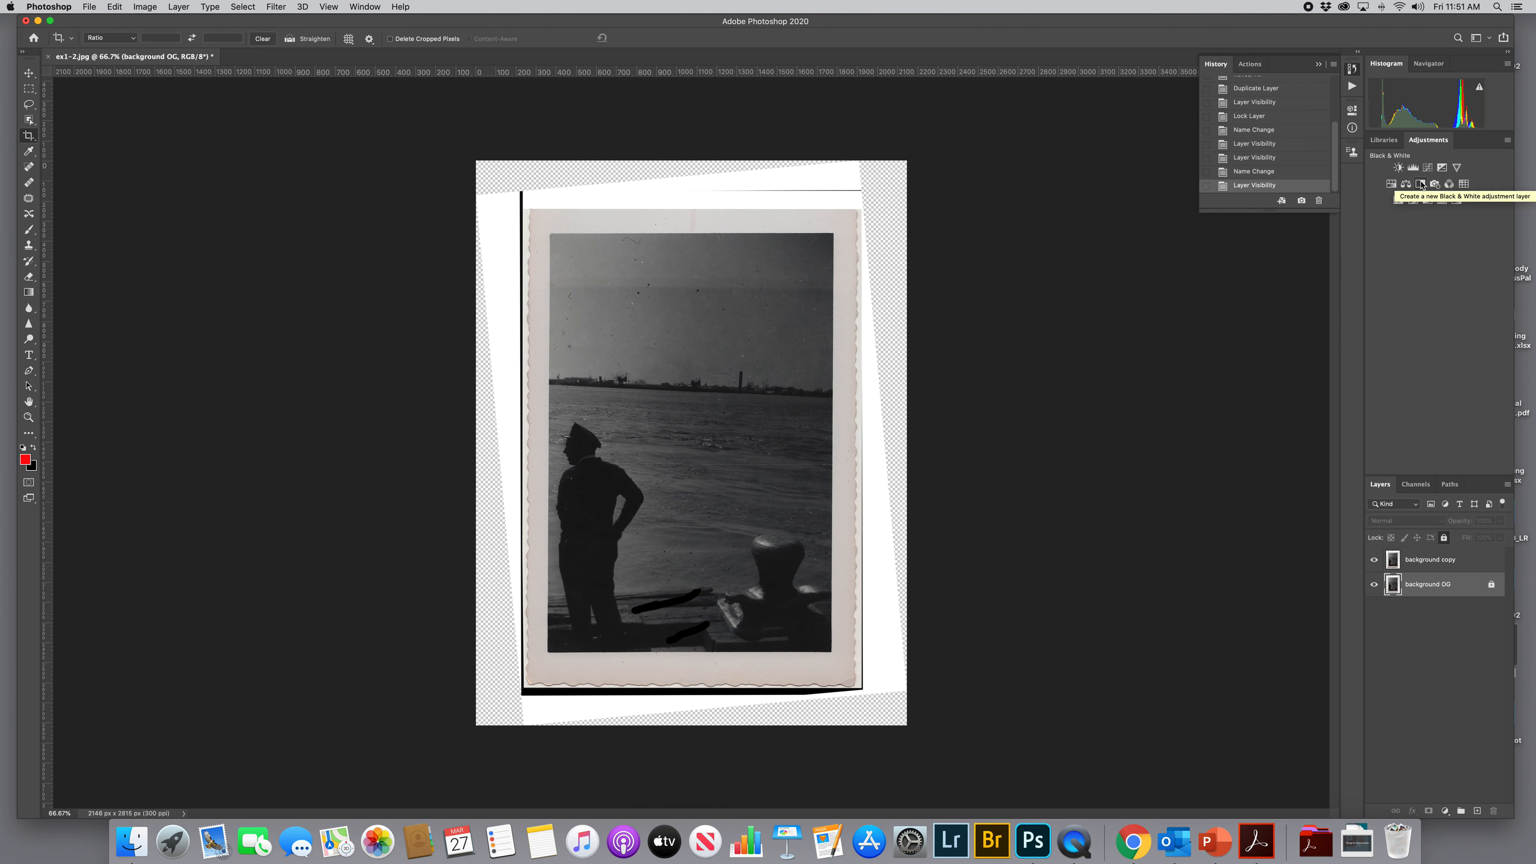
# Add a Black & White adjustment layer and move it above the background copy layer
pyautogui.click(1422, 184)
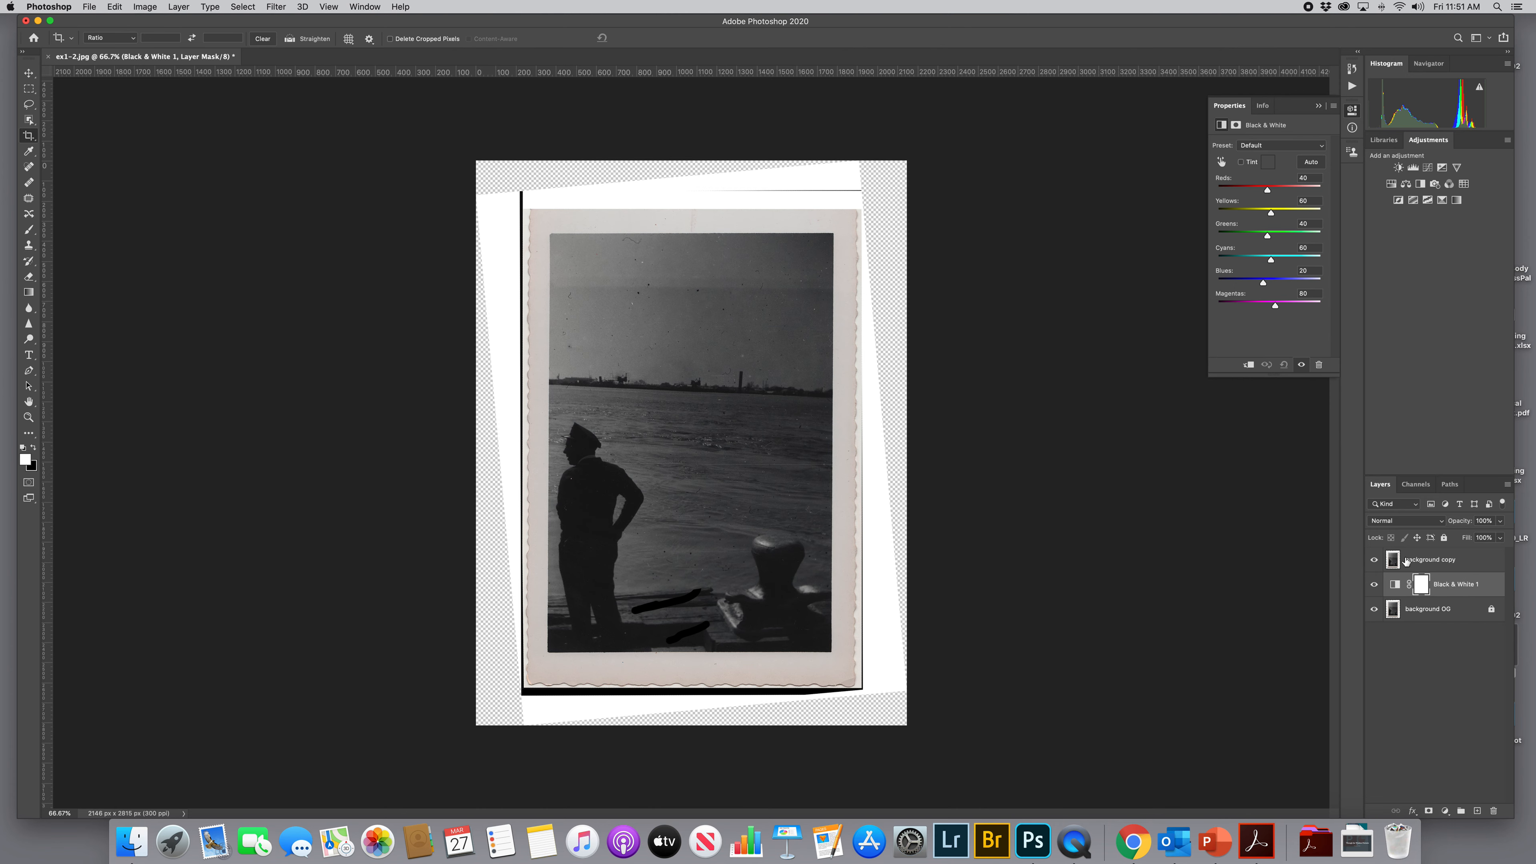
pyautogui.click(1374, 560)
pyautogui.click(1374, 561)
pyautogui.moveTo(1467, 589); pyautogui.dragTo(1468, 552)
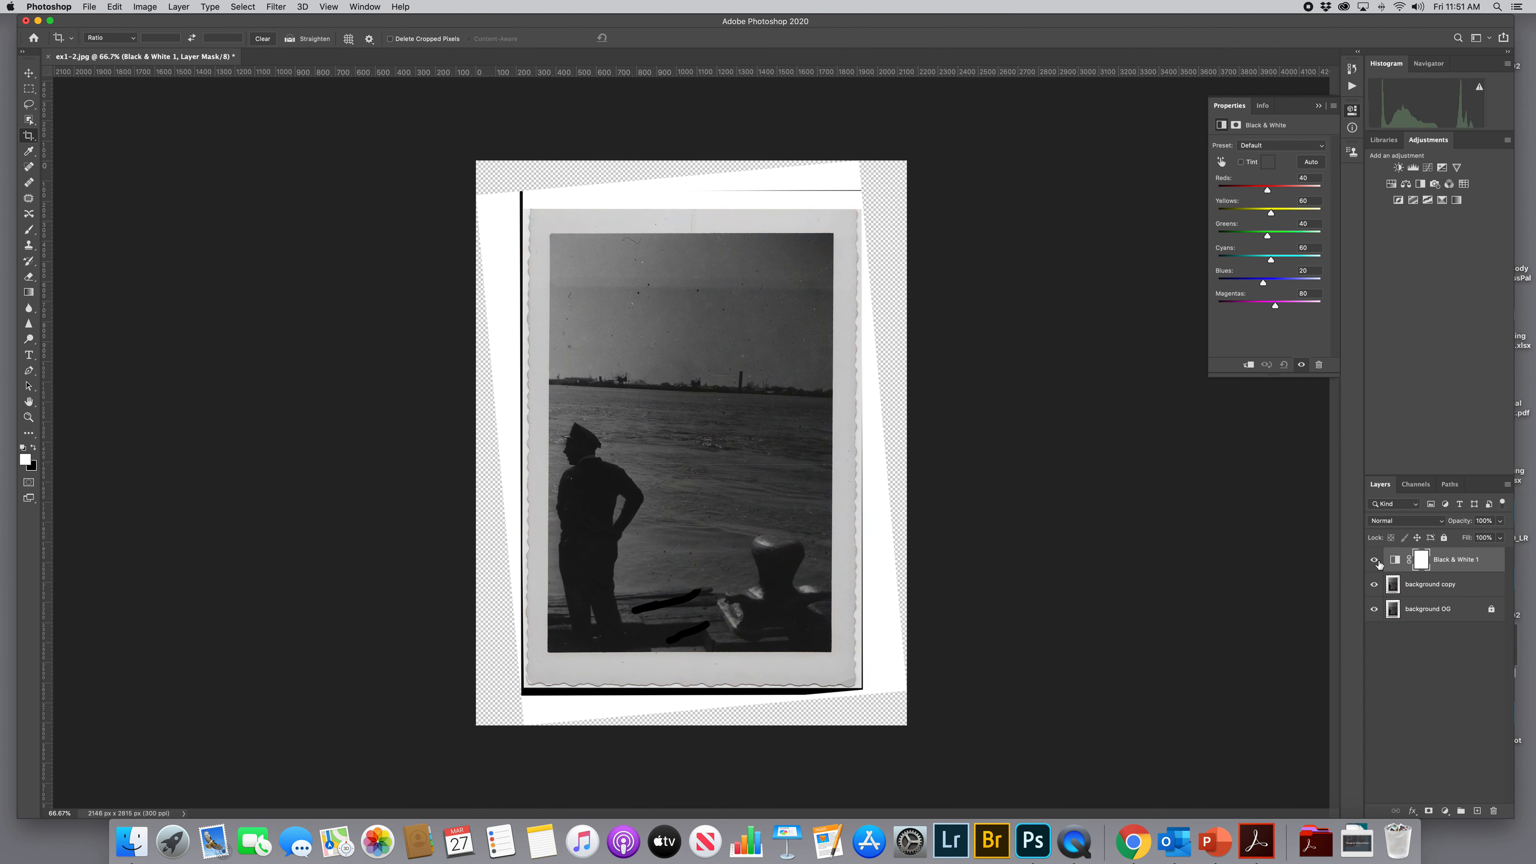
# Try adjusting the Black & White tones by sampling the water and sky in the photo and moving the color sliders
pyautogui.click(1222, 162)
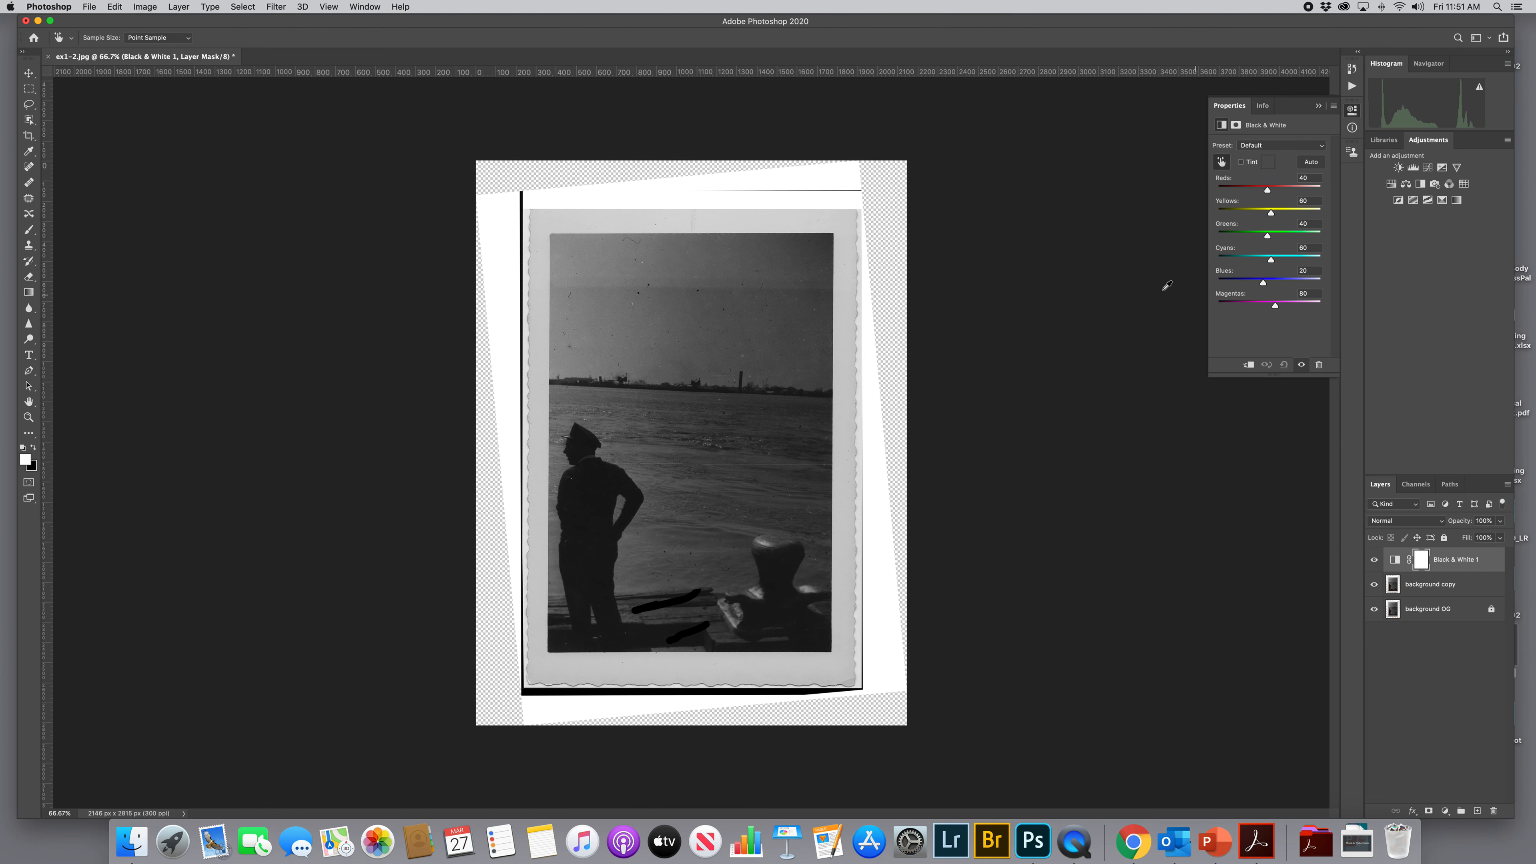
pyautogui.moveTo(683, 478)
pyautogui.mouseDown()
pyautogui.moveTo(782, 480)
pyautogui.moveTo(643, 480)
pyautogui.moveTo(781, 488)
pyautogui.moveTo(687, 460)
pyautogui.mouseUp()
pyautogui.moveTo(770, 300); pyautogui.dragTo(779, 331)
pyautogui.moveTo(1271, 217); pyautogui.dragTo(1298, 193)
# Apply the Red Filter preset to the Black & White adjustment and toggle the layer's visibility to compare the photo
pyautogui.click(1271, 145)
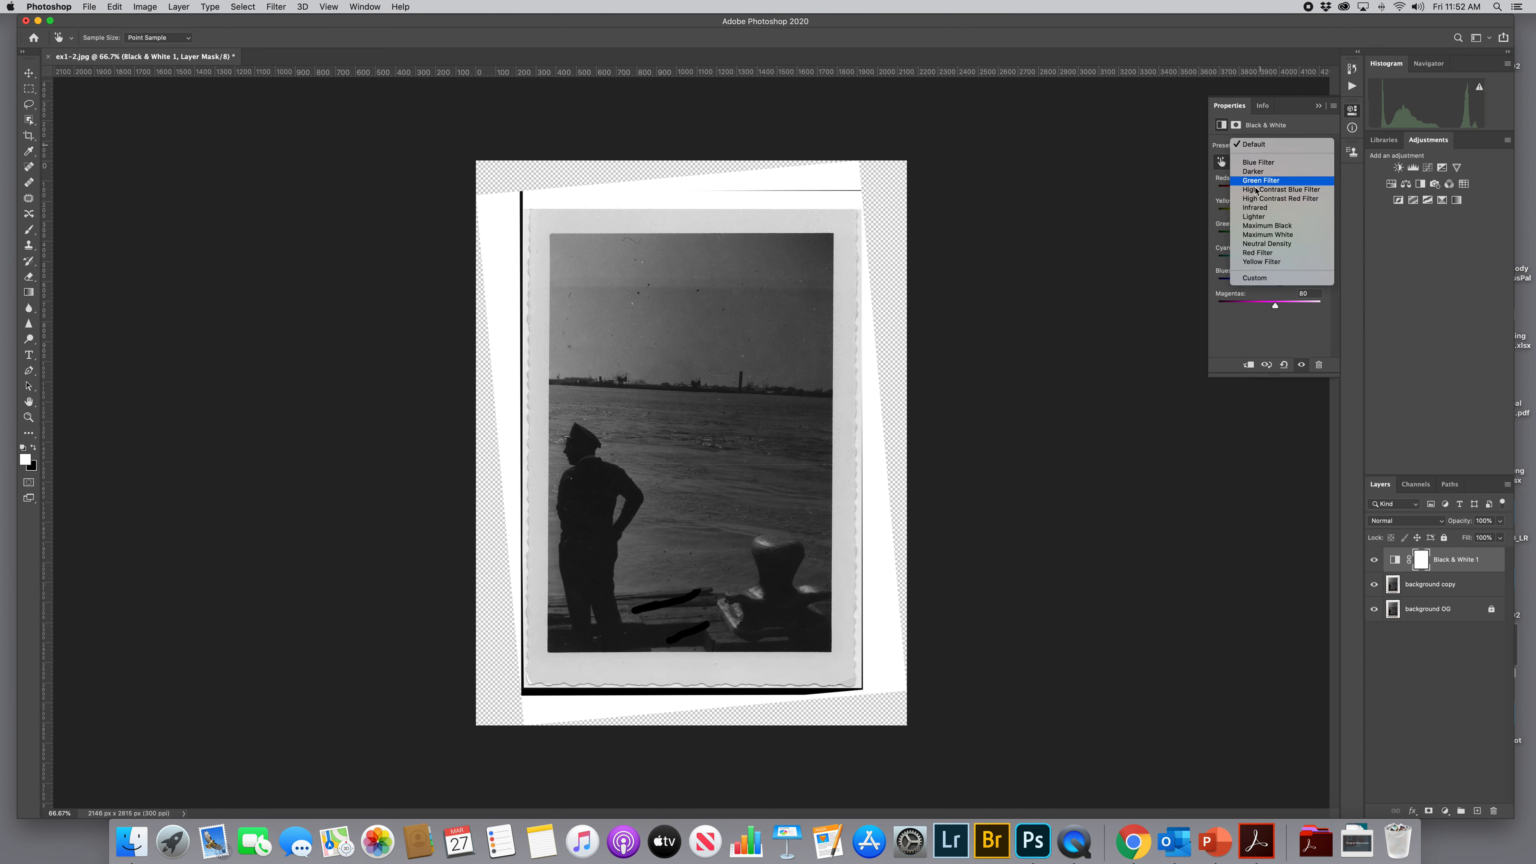
pyautogui.click(1262, 253)
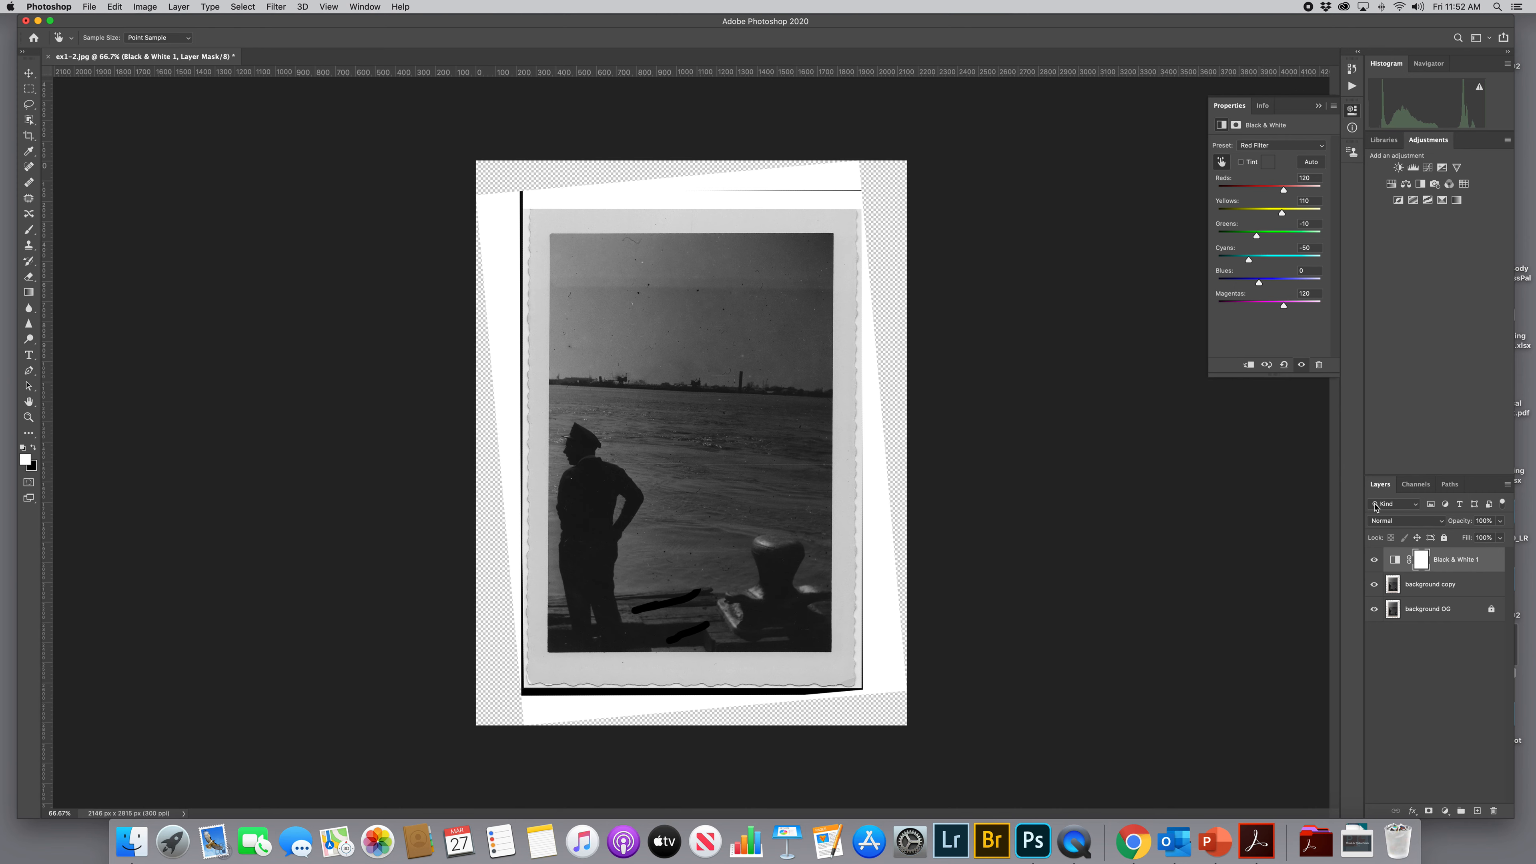
pyautogui.click(1373, 562)
pyautogui.click(1373, 562)
pyautogui.click(1373, 562)
pyautogui.click(1373, 562)
pyautogui.click(1373, 563)
pyautogui.click(1373, 562)
# Create a blank layer named "retouching" above the Black & White adjustment and delete the extra blank Layer 1
pyautogui.click(1479, 811)
pyautogui.press('c')
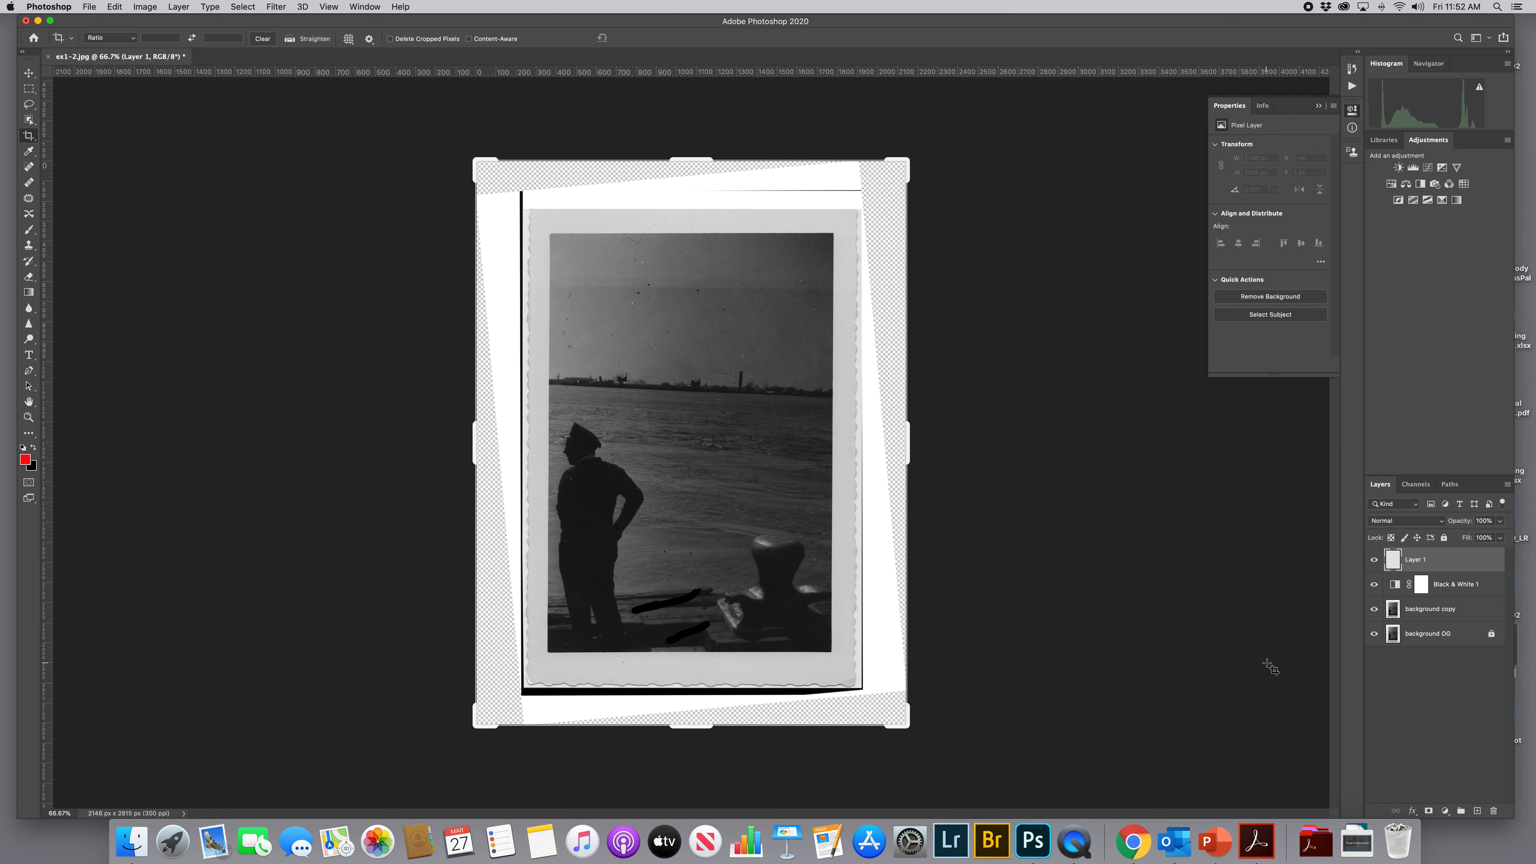
pyautogui.press('super+shift+n')
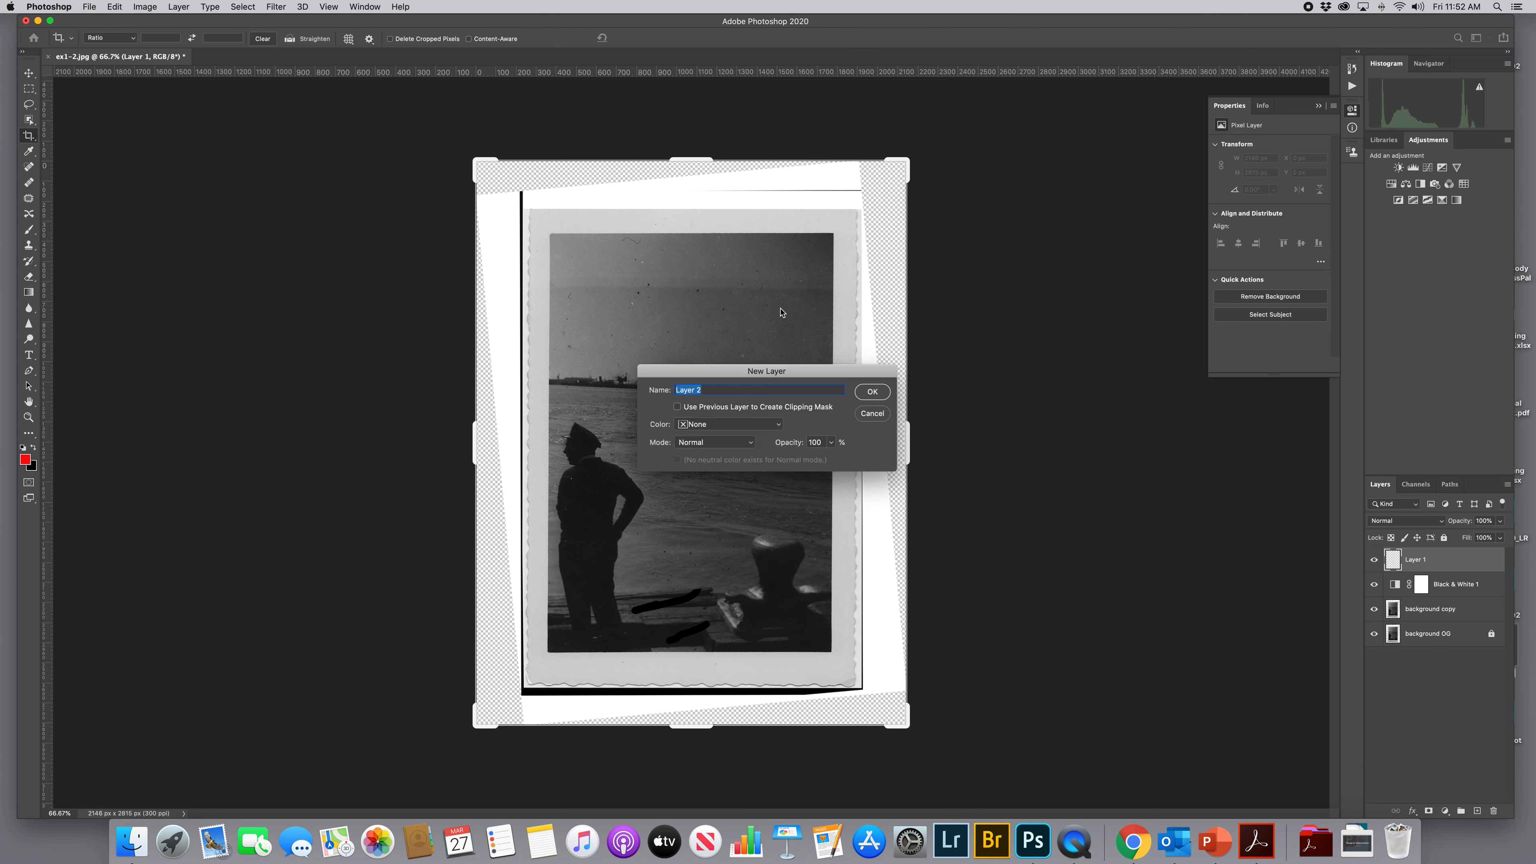
pyautogui.write('retouchn')
pyautogui.press('Return')
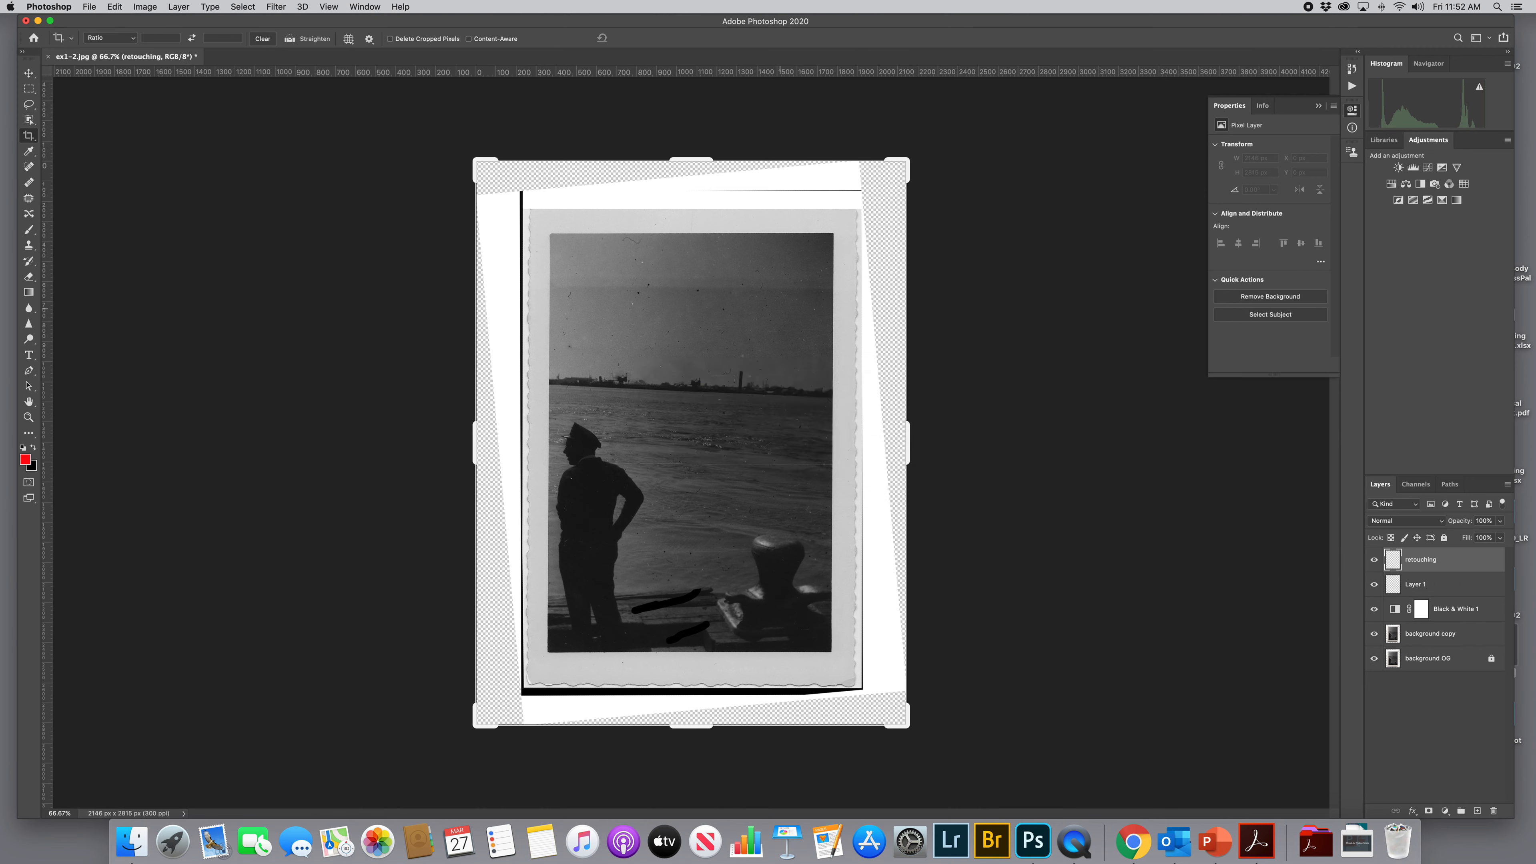
pyautogui.moveTo(1436, 592); pyautogui.dragTo(1493, 811)
# Try the Spot Healing Brush on the dark specks in the sky and enable Sample All Layers for it
pyautogui.press('super+1')
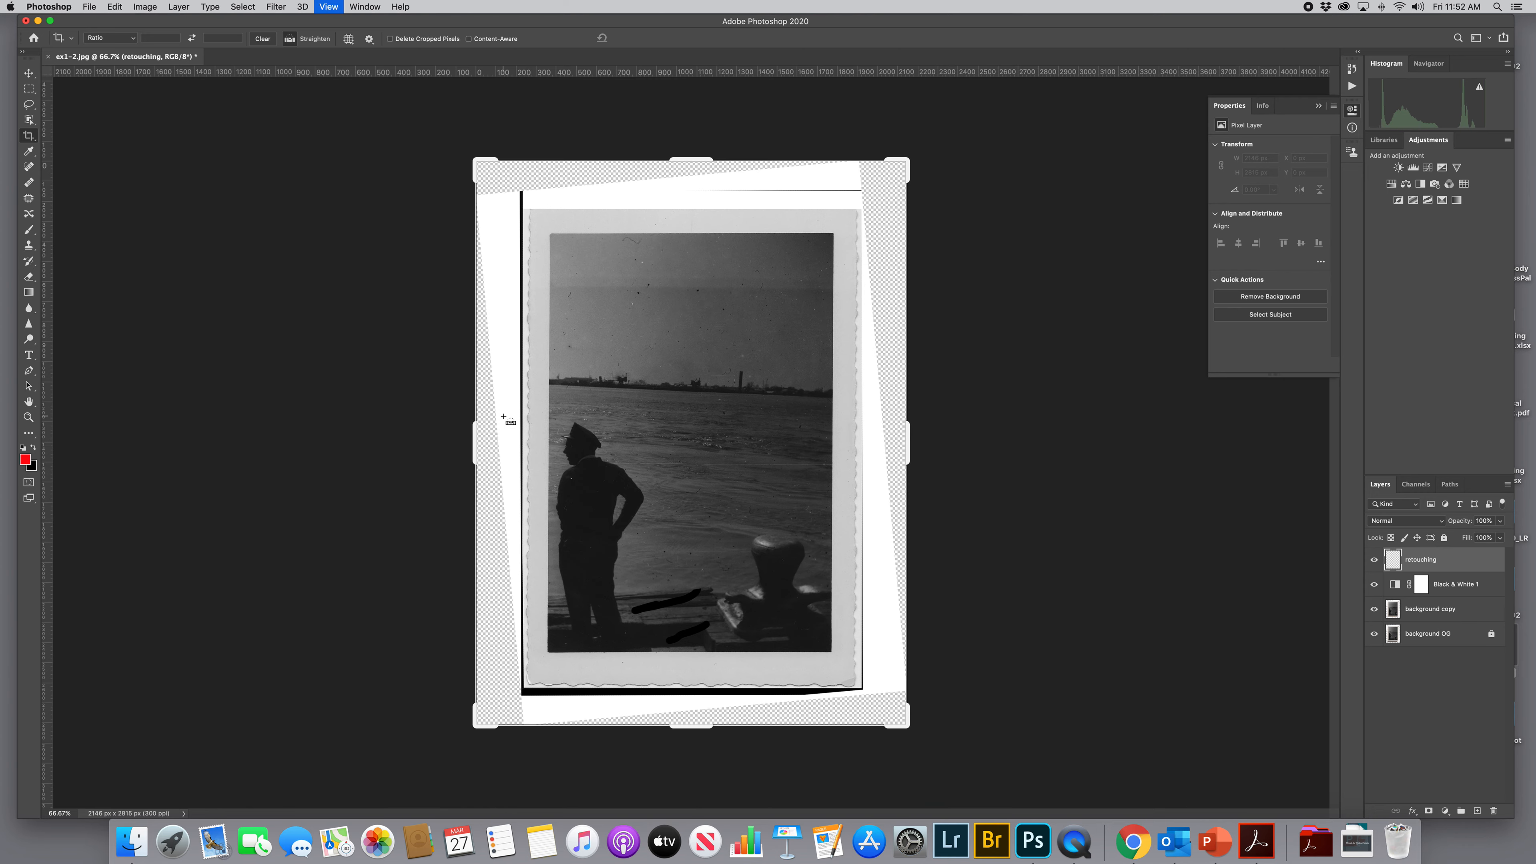
pyautogui.press('super+equal')
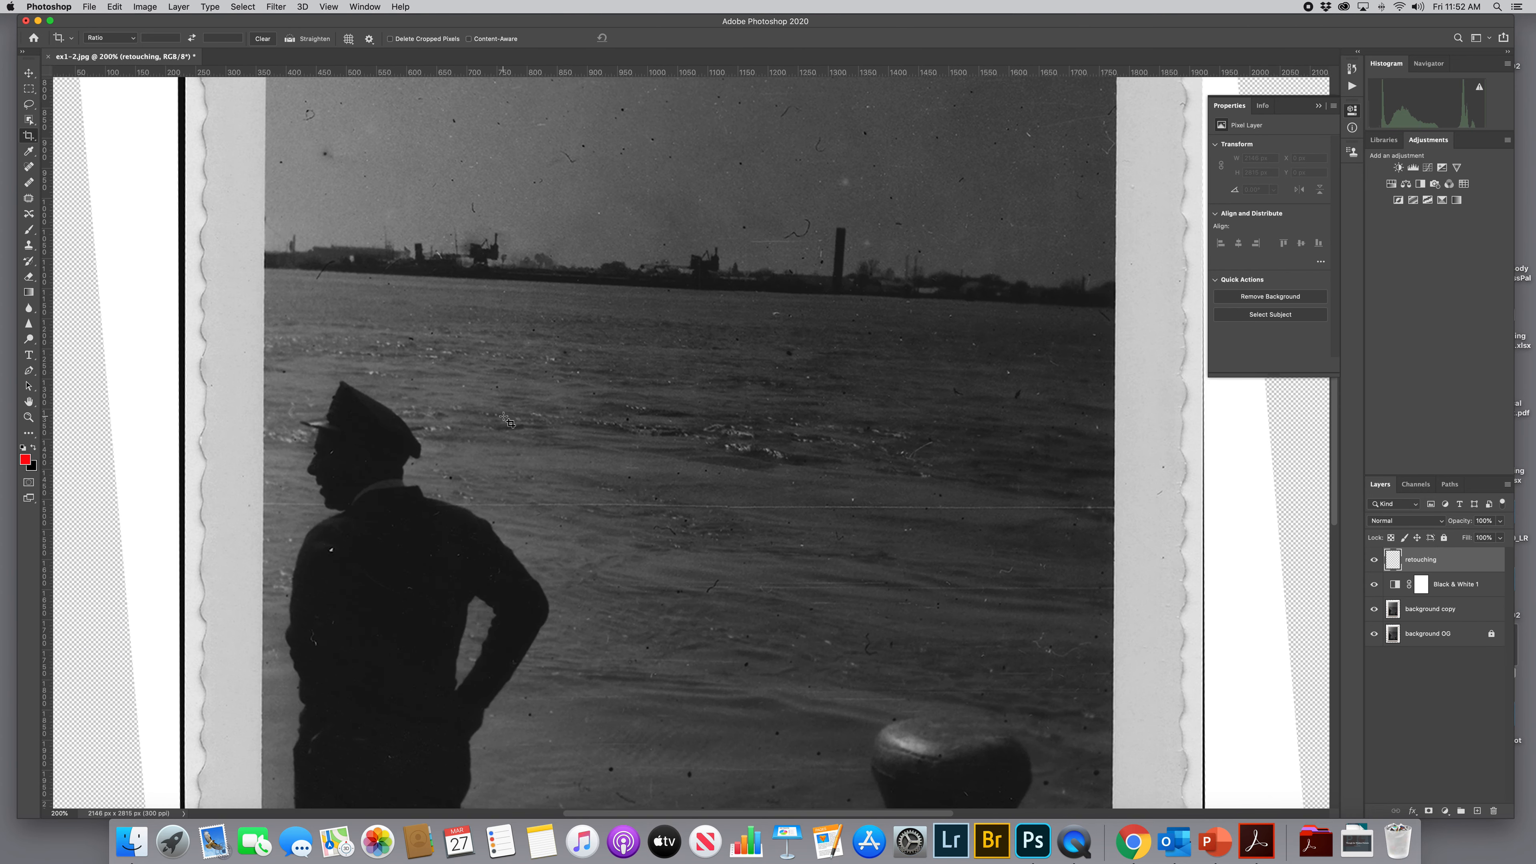
pyautogui.press('j')
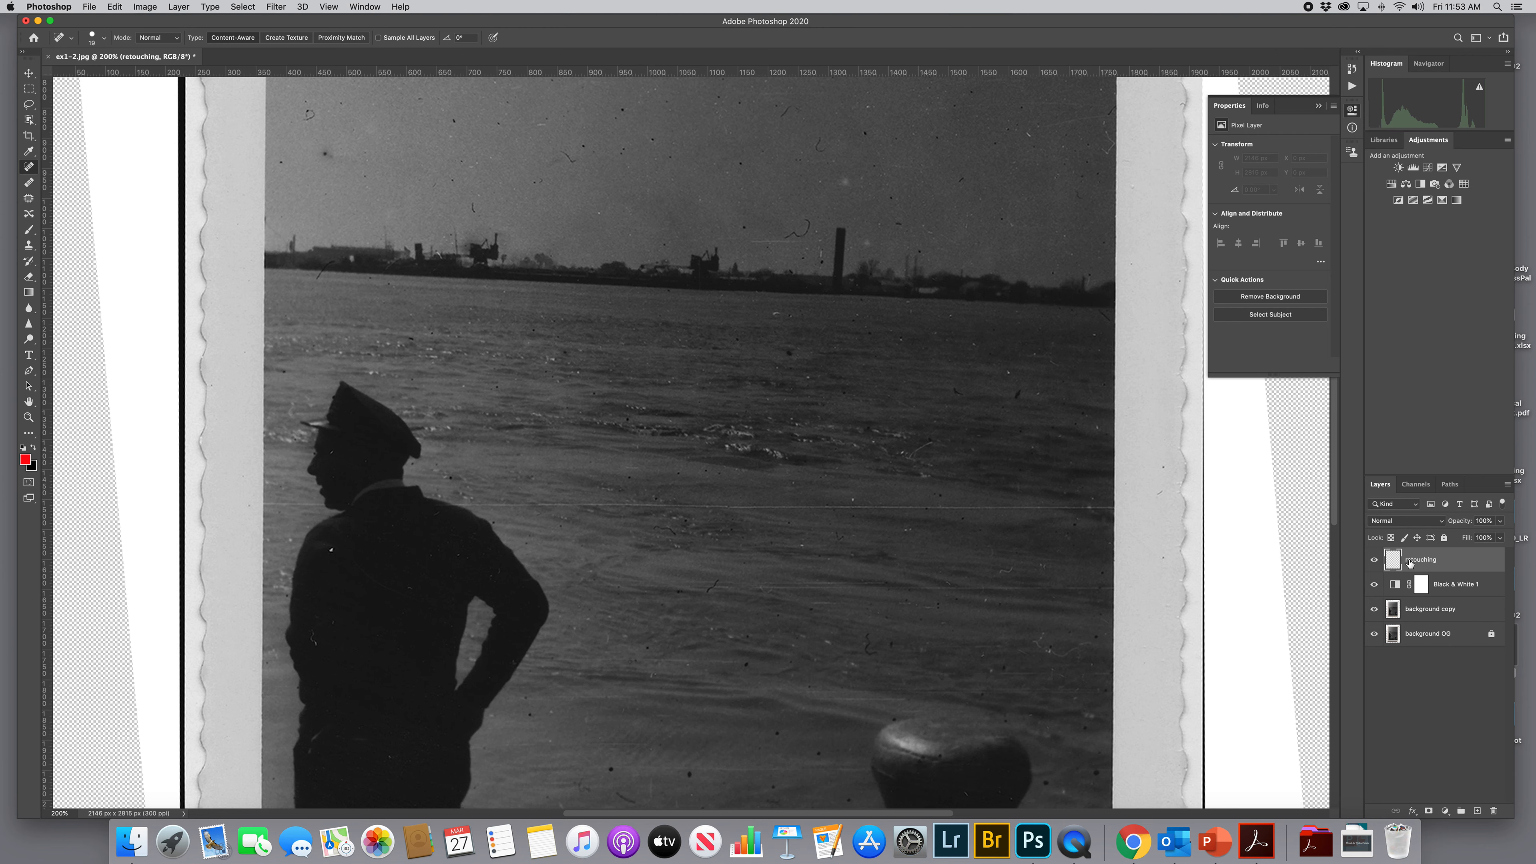
pyautogui.moveTo(566, 150); pyautogui.dragTo(556, 148)
pyautogui.moveTo(489, 199); pyautogui.dragTo(466, 233)
pyautogui.moveTo(814, 227); pyautogui.dragTo(781, 247)
pyautogui.click(382, 38)
# Heal the dust specks and scratches across the sky above the skyline on the retouching layer with the Spot Healing Brush
pyautogui.click(450, 122)
pyautogui.moveTo(554, 150); pyautogui.dragTo(581, 156)
pyautogui.moveTo(654, 140); pyautogui.dragTo(671, 157)
pyautogui.moveTo(804, 218)
pyautogui.mouseDown()
pyautogui.moveTo(813, 230)
pyautogui.moveTo(778, 239)
pyautogui.mouseUp()
pyautogui.moveTo(807, 146); pyautogui.dragTo(822, 141)
pyautogui.click(865, 133)
pyautogui.click(891, 198)
pyautogui.click(898, 225)
pyautogui.click(1031, 134)
pyautogui.moveTo(793, 109)
pyautogui.mouseDown()
pyautogui.moveTo(923, 163)
pyautogui.moveTo(816, 208)
pyautogui.moveTo(923, 136)
pyautogui.mouseUp()
pyautogui.moveTo(677, 137); pyautogui.dragTo(524, 155)
# Show the enlarged document history, step back through the last four healing strokes and return to the latest state
pyautogui.click(1352, 69)
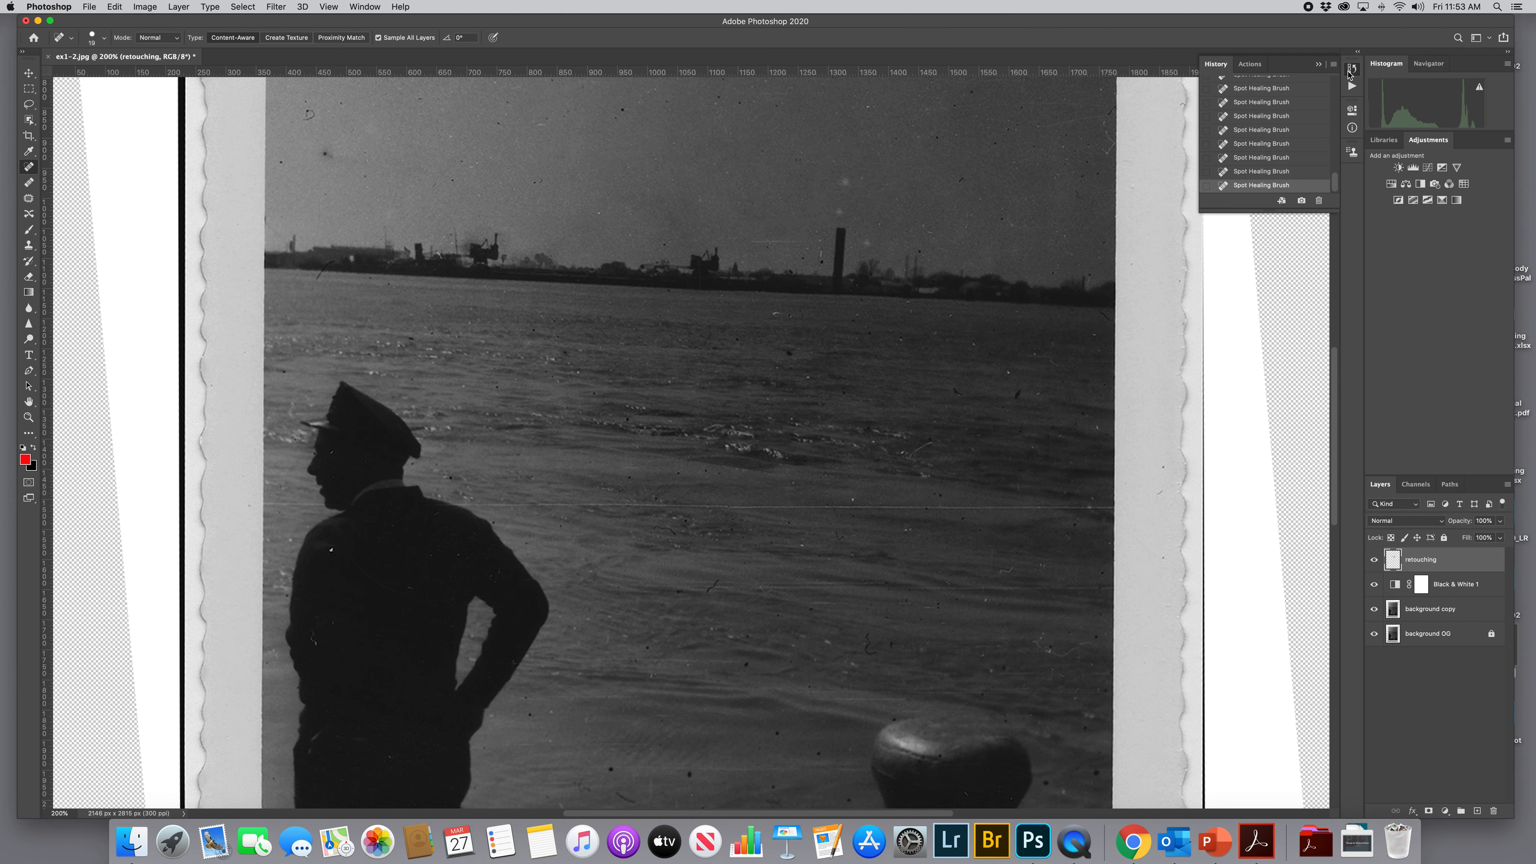
pyautogui.moveTo(1319, 209)
pyautogui.mouseDown()
pyautogui.moveTo(1277, 239)
pyautogui.moveTo(1253, 393)
pyautogui.mouseUp()
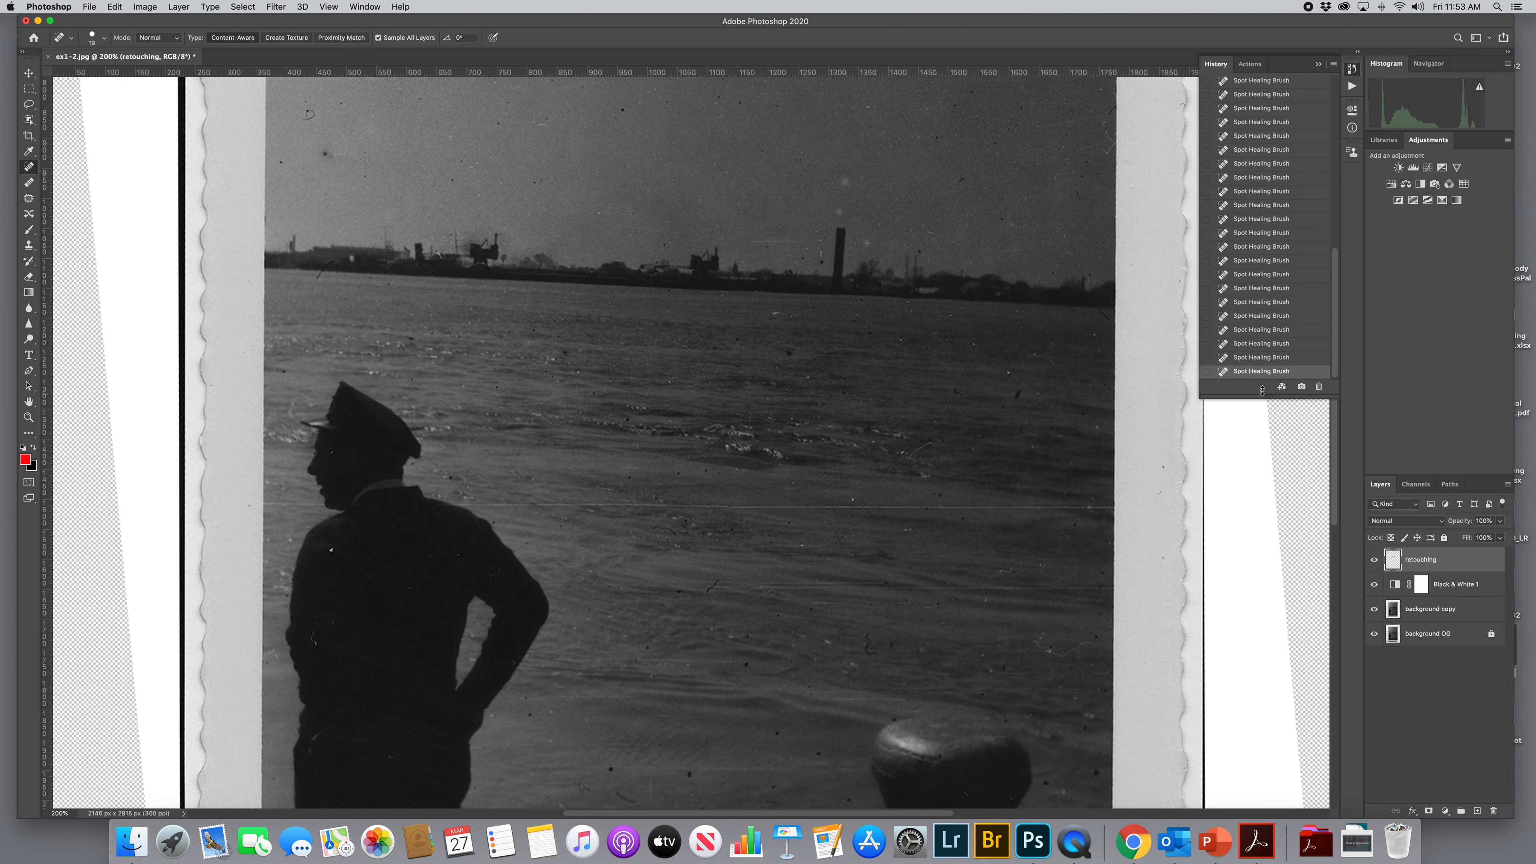
pyautogui.click(1261, 358)
pyautogui.click(1261, 343)
pyautogui.click(1259, 330)
pyautogui.click(1261, 316)
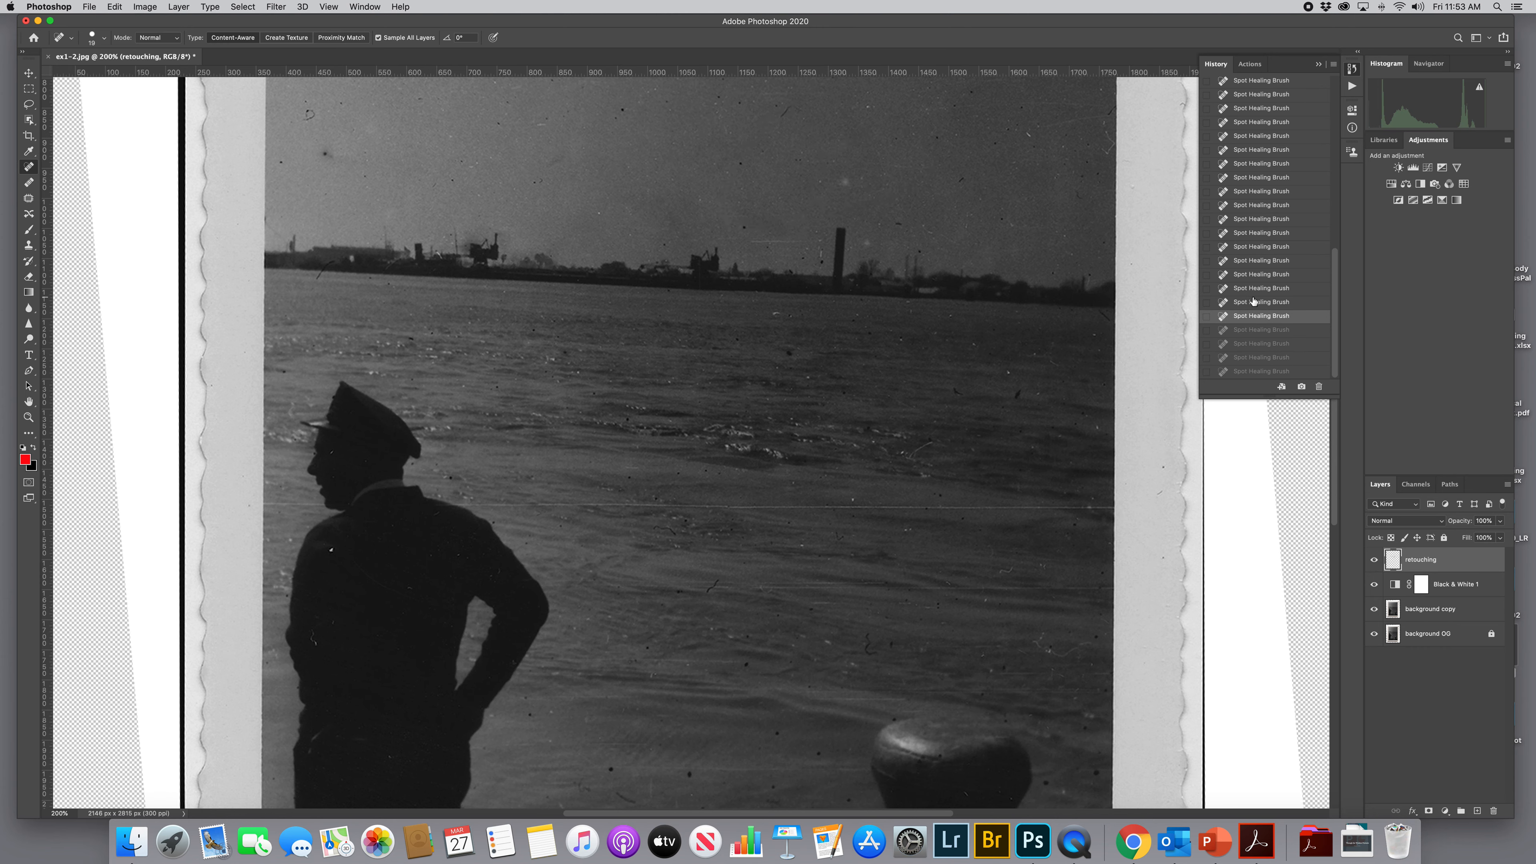
pyautogui.click(1257, 370)
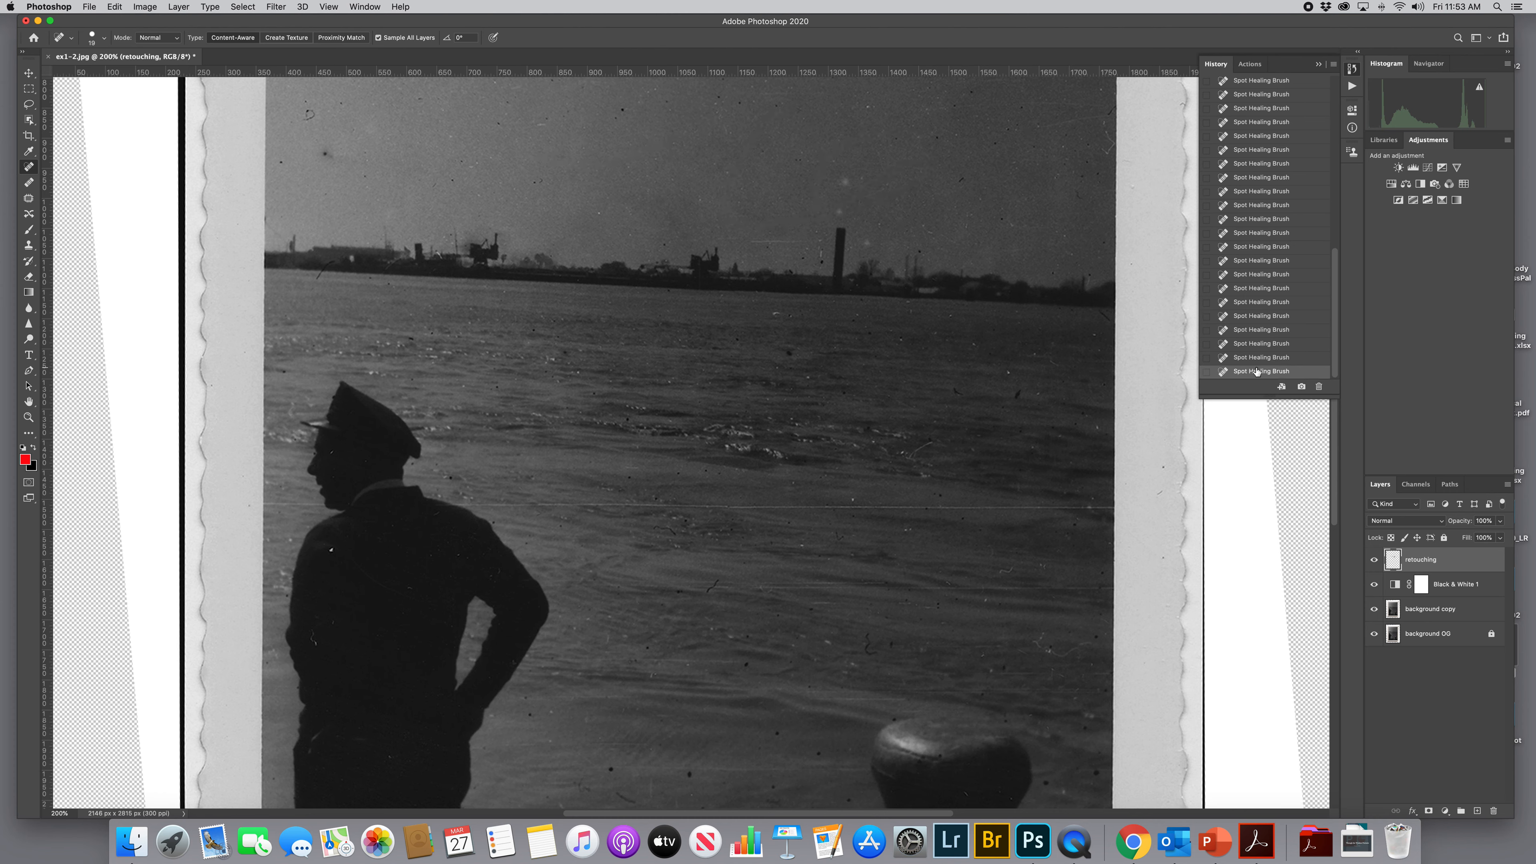
# Revert the last five healing strokes through the history and heal a speck in the upper sky from that state
pyautogui.click(1259, 357)
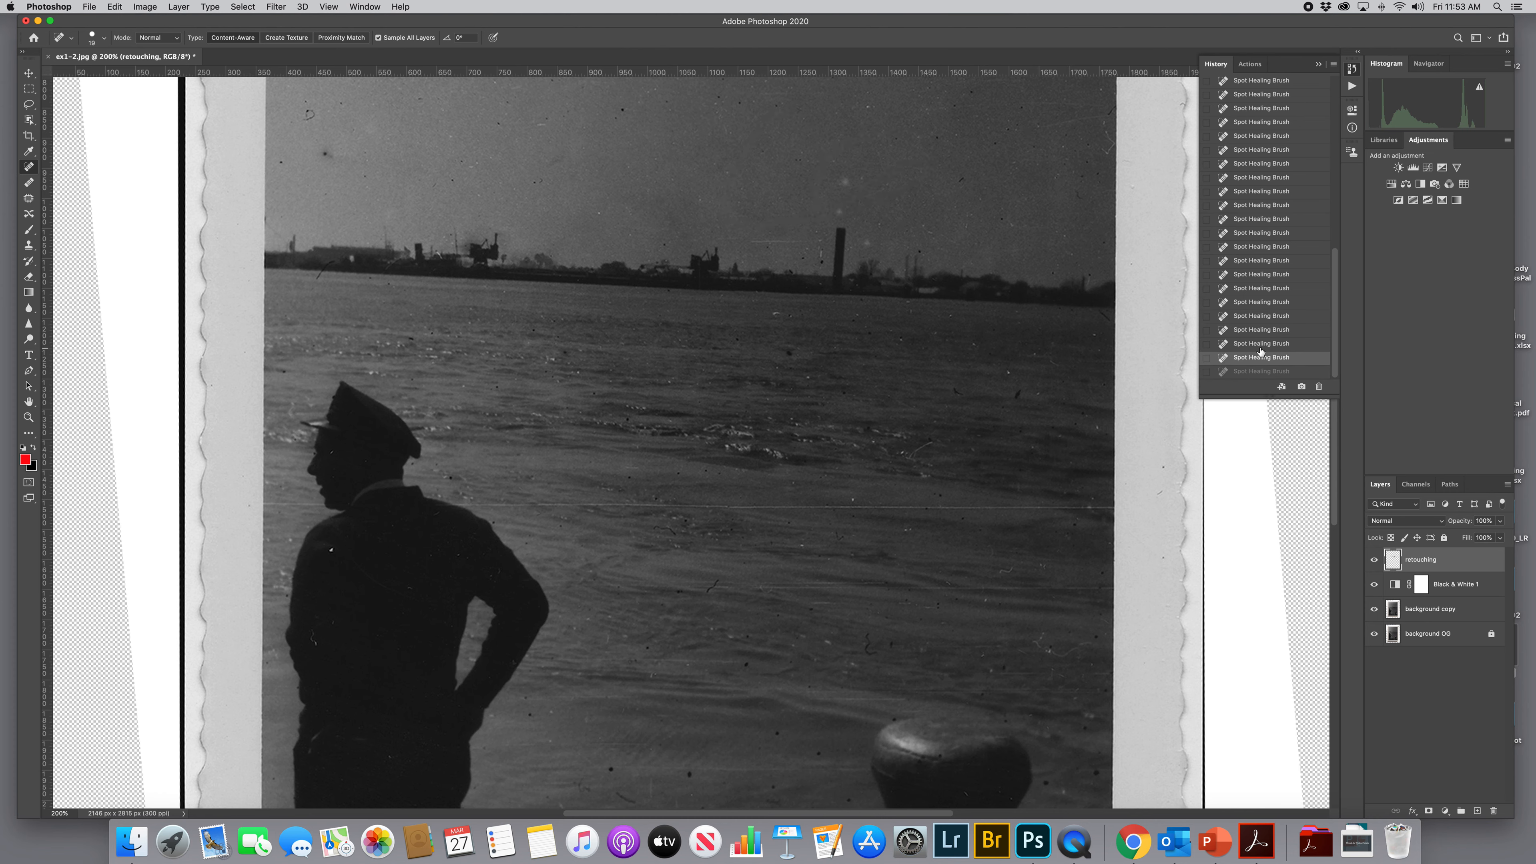
pyautogui.click(1262, 344)
pyautogui.click(1262, 329)
pyautogui.click(1260, 316)
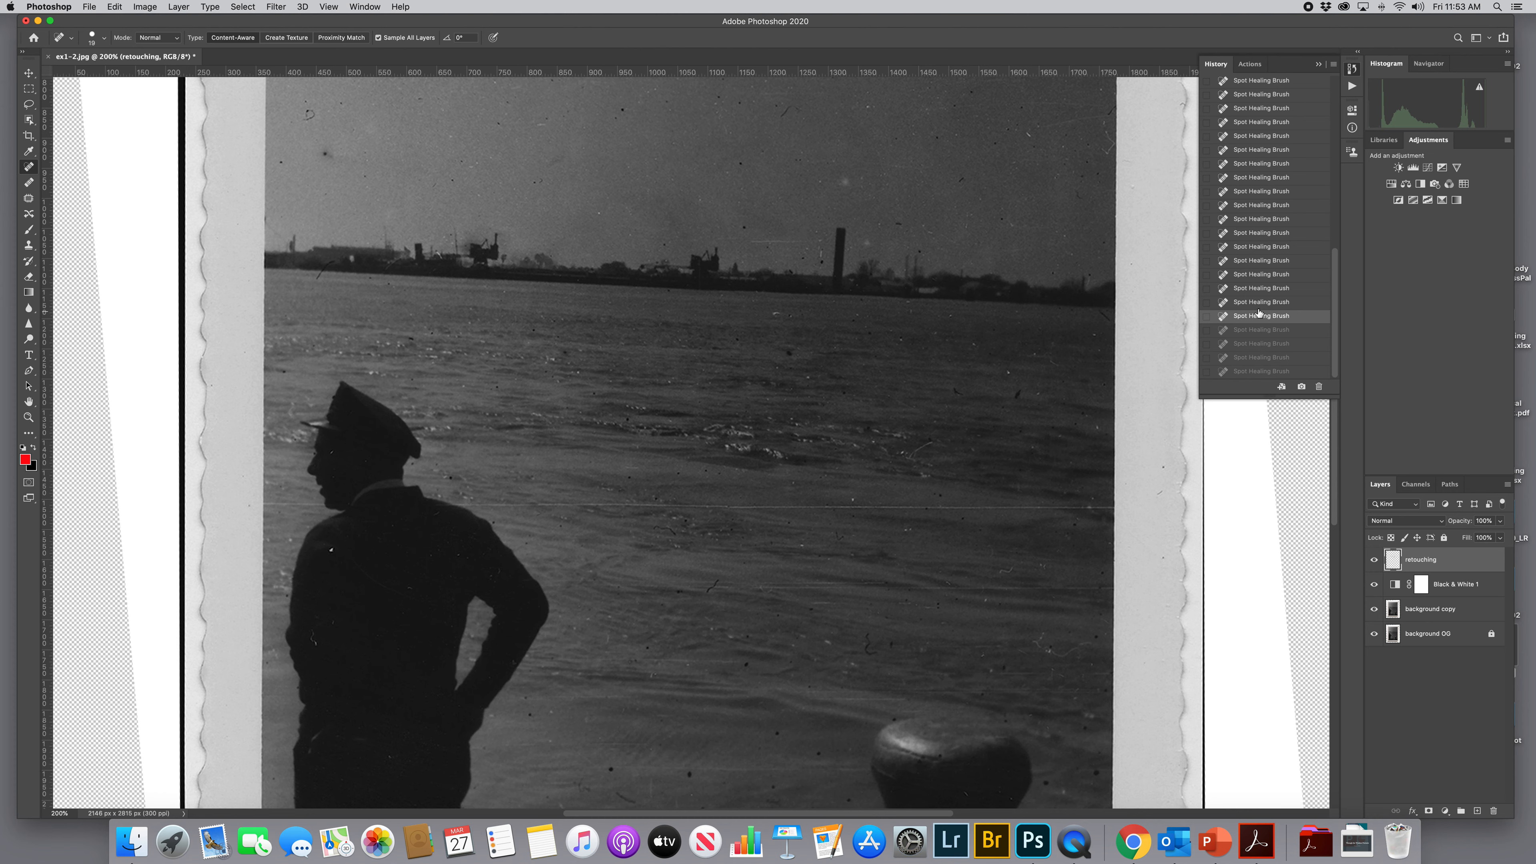
pyautogui.click(1258, 302)
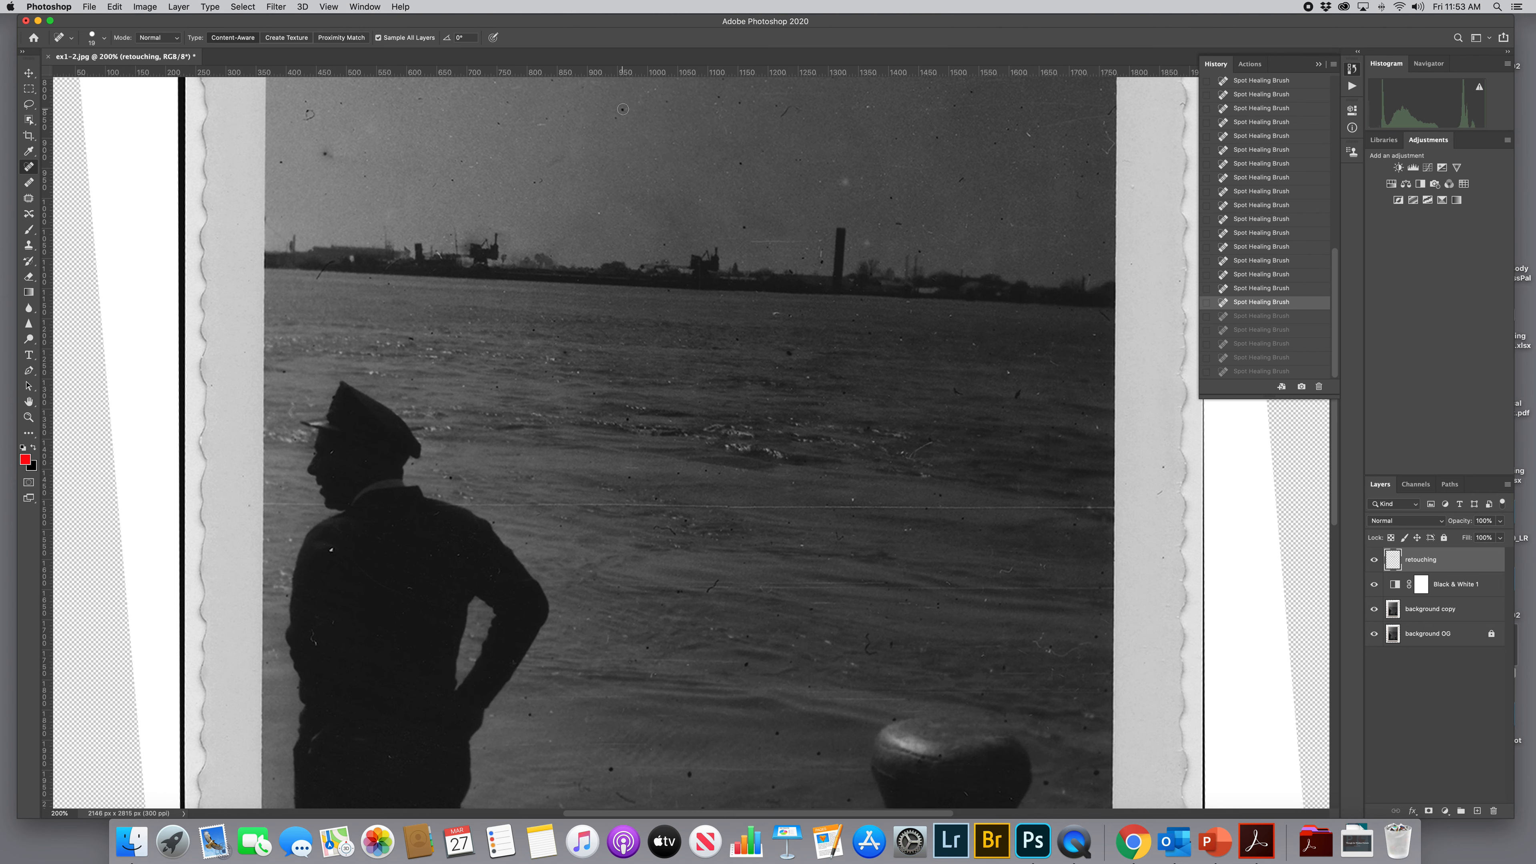
pyautogui.click(624, 110)
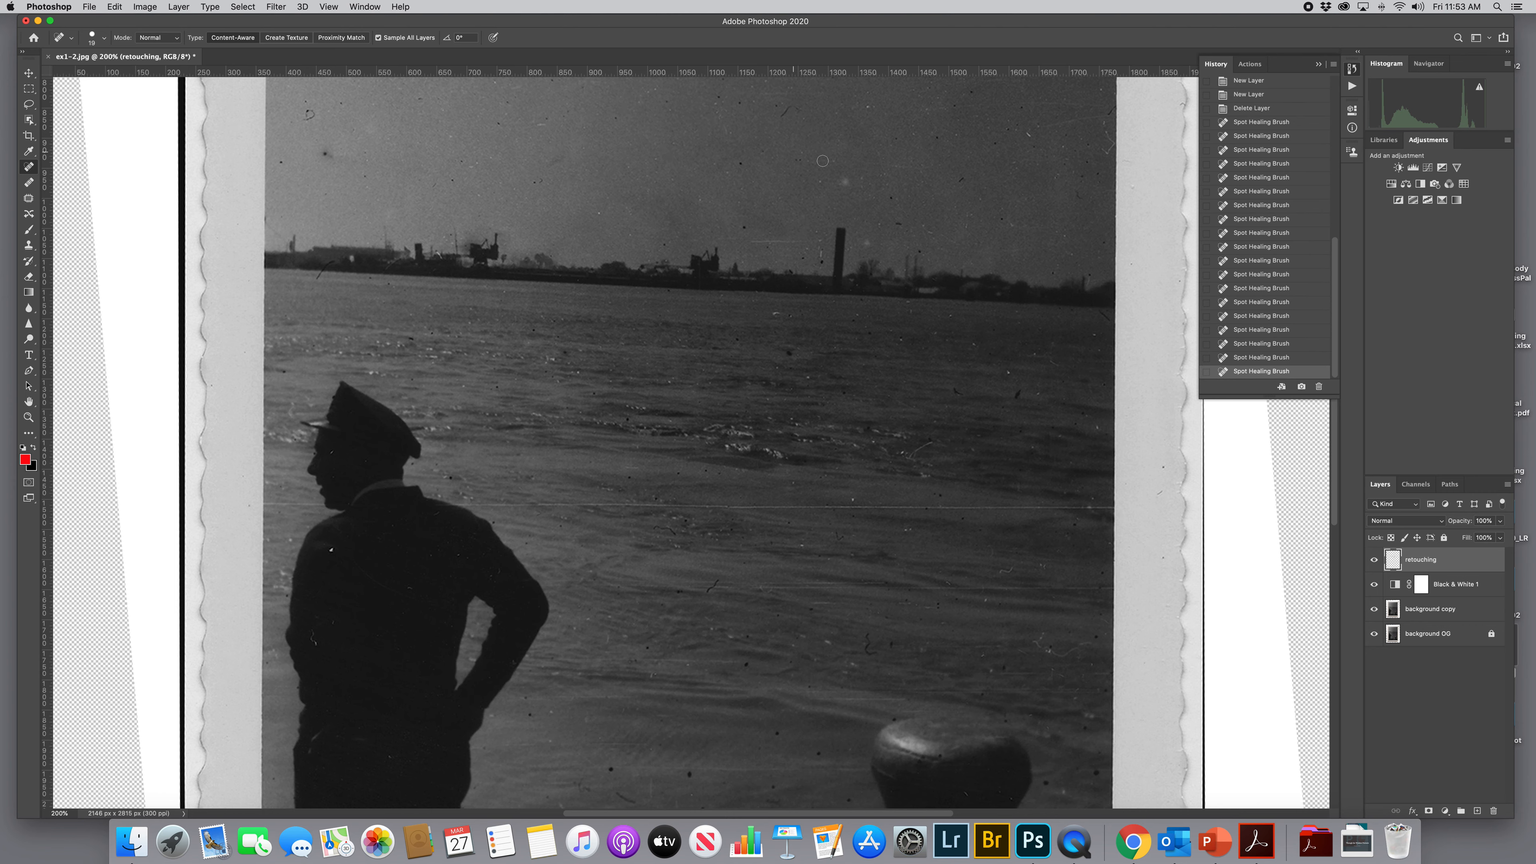
pyautogui.moveTo(1271, 373); pyautogui.dragTo(1319, 386)
# Save the document to the Desktop in Photoshop format with layers, using the owner's name followed by "_proj2" as the file name
pyautogui.press('super+s')
pyautogui.write('ater')
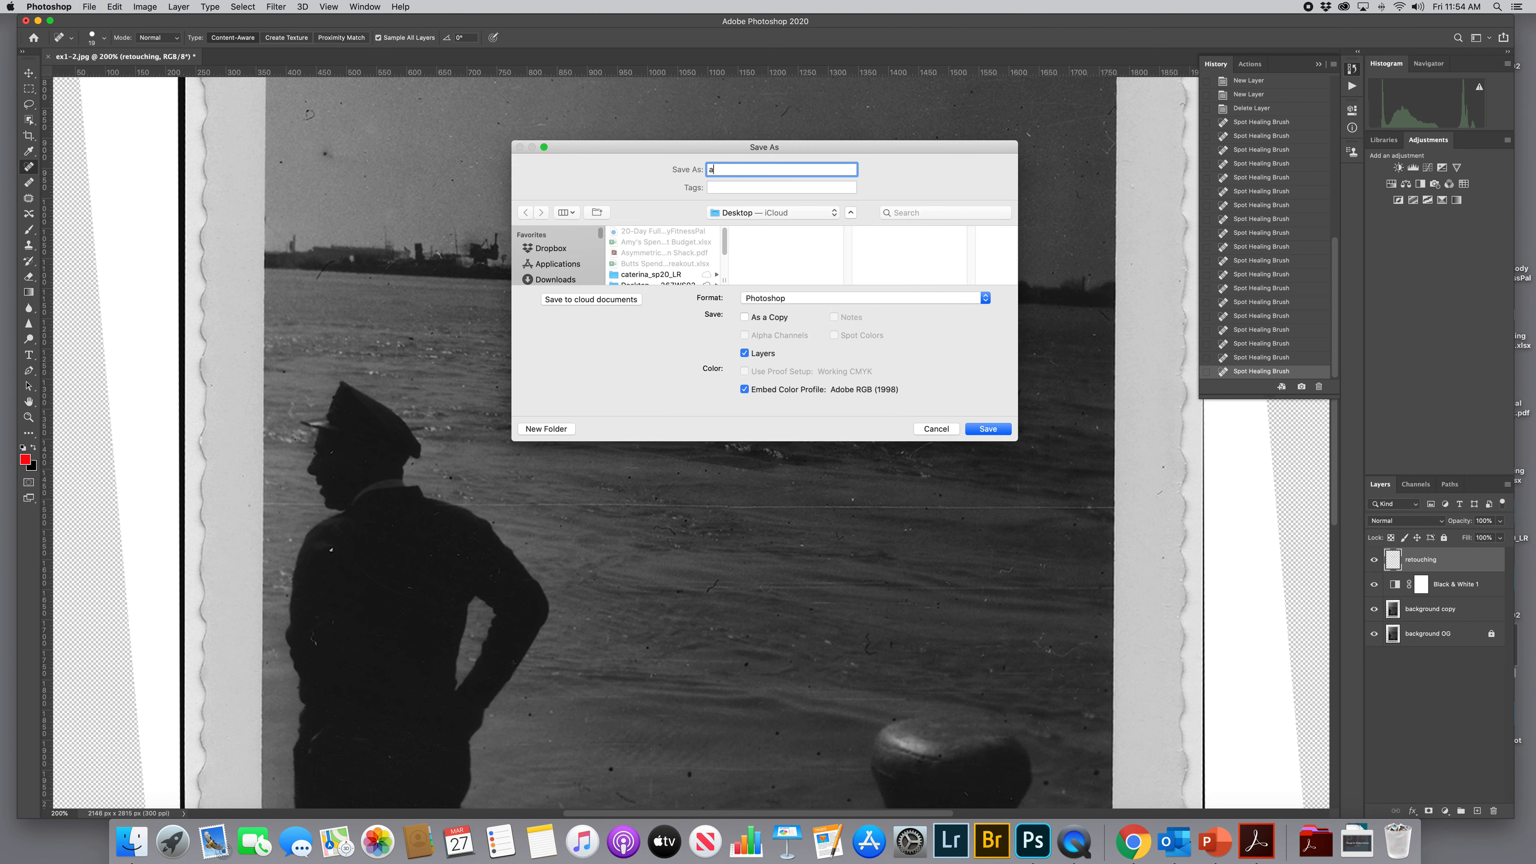
pyautogui.press('BackSpace')
pyautogui.press('BackSpace')
pyautogui.press('BackSpace')
pyautogui.write('caterin')
pyautogui.click(814, 301)
pyautogui.click(740, 350)
pyautogui.click(988, 429)
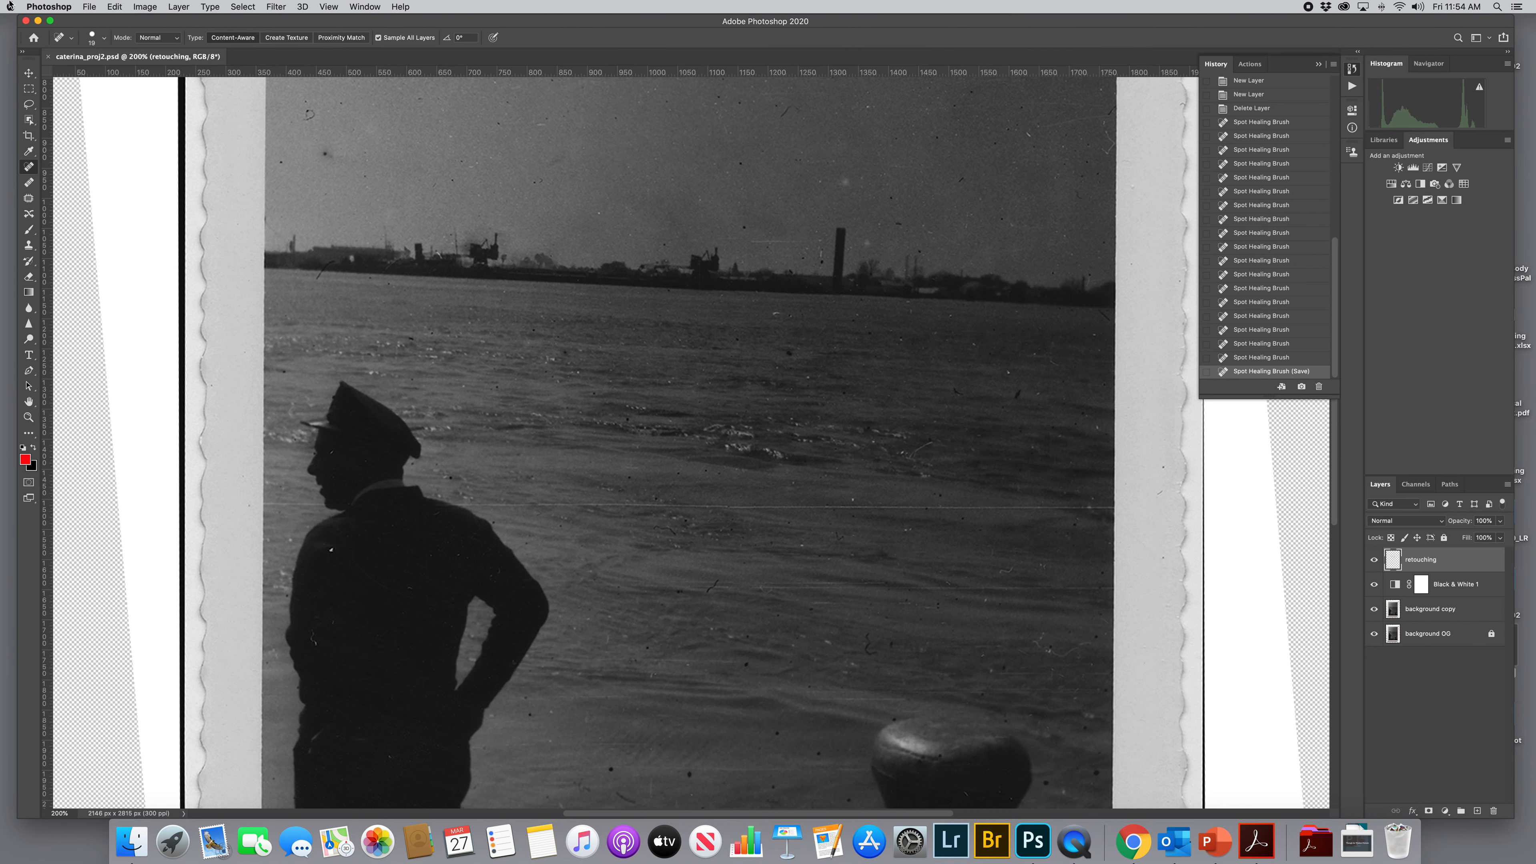